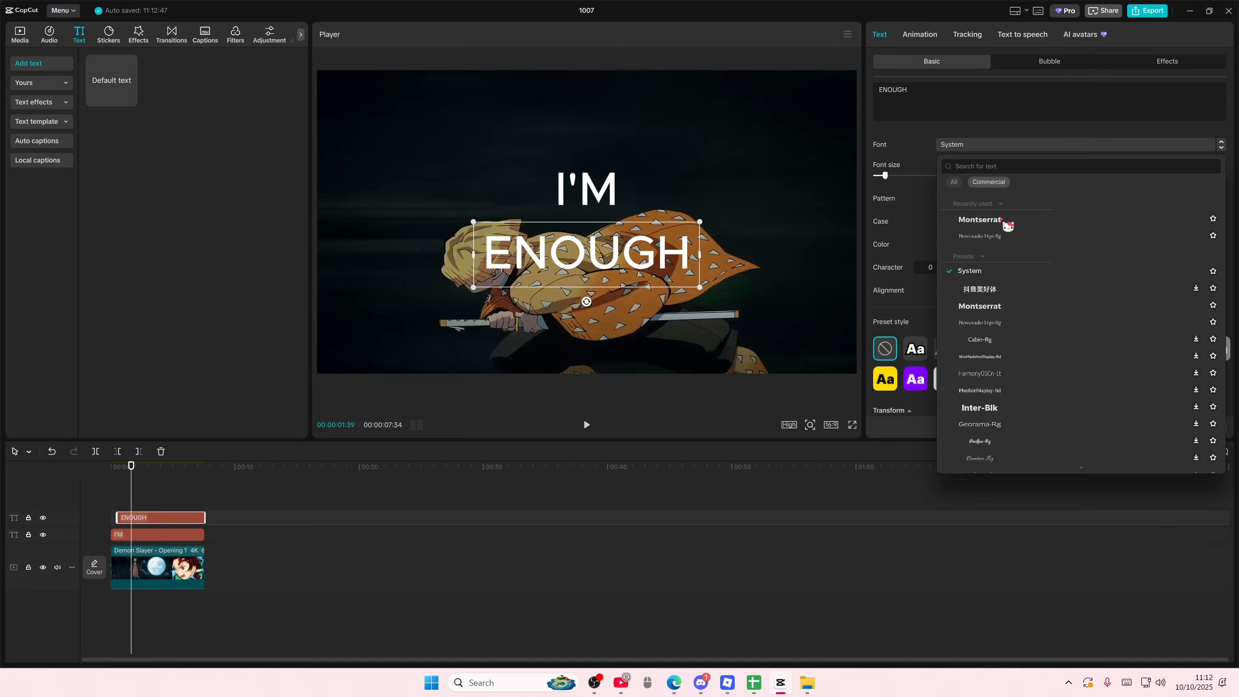
- Change the font of both the ENOUGH and I'M texts to Montserrat
left_click(980, 220)
left_click(626, 191)
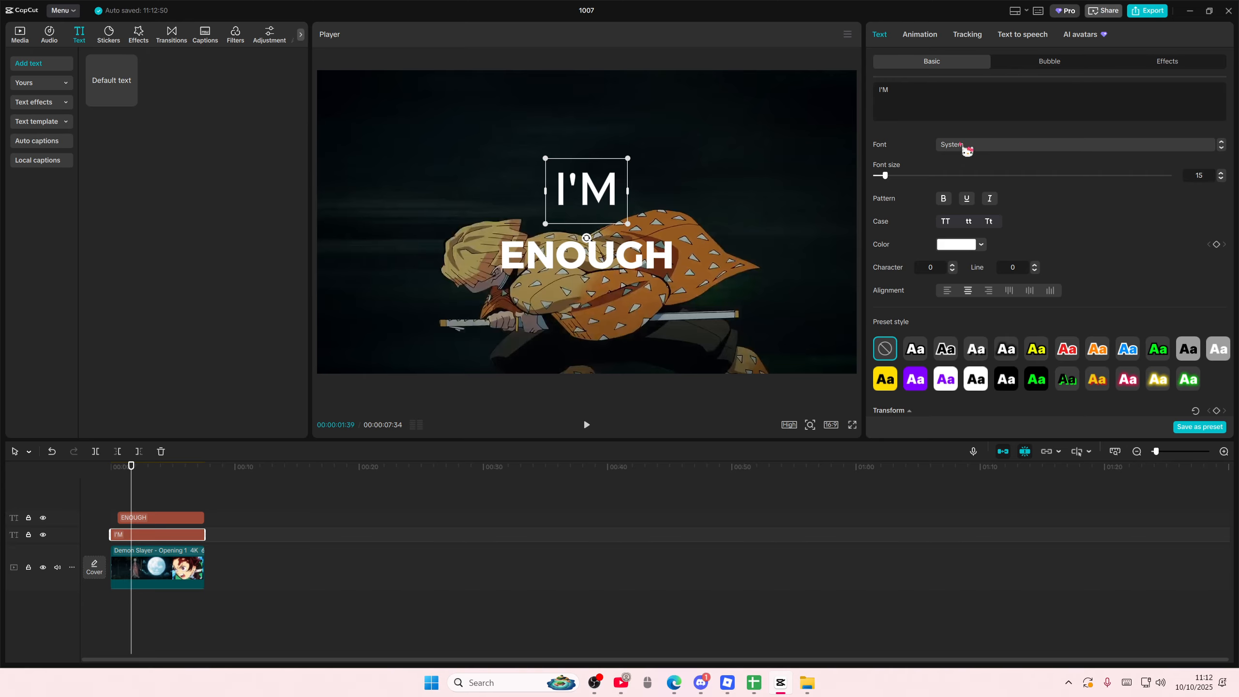
left_click(964, 145)
left_click(986, 227)
- Move the ENOUGH text up closer beneath I'M and trim its start slightly later on the timeline
left_click_drag(565, 286, 594, 266)
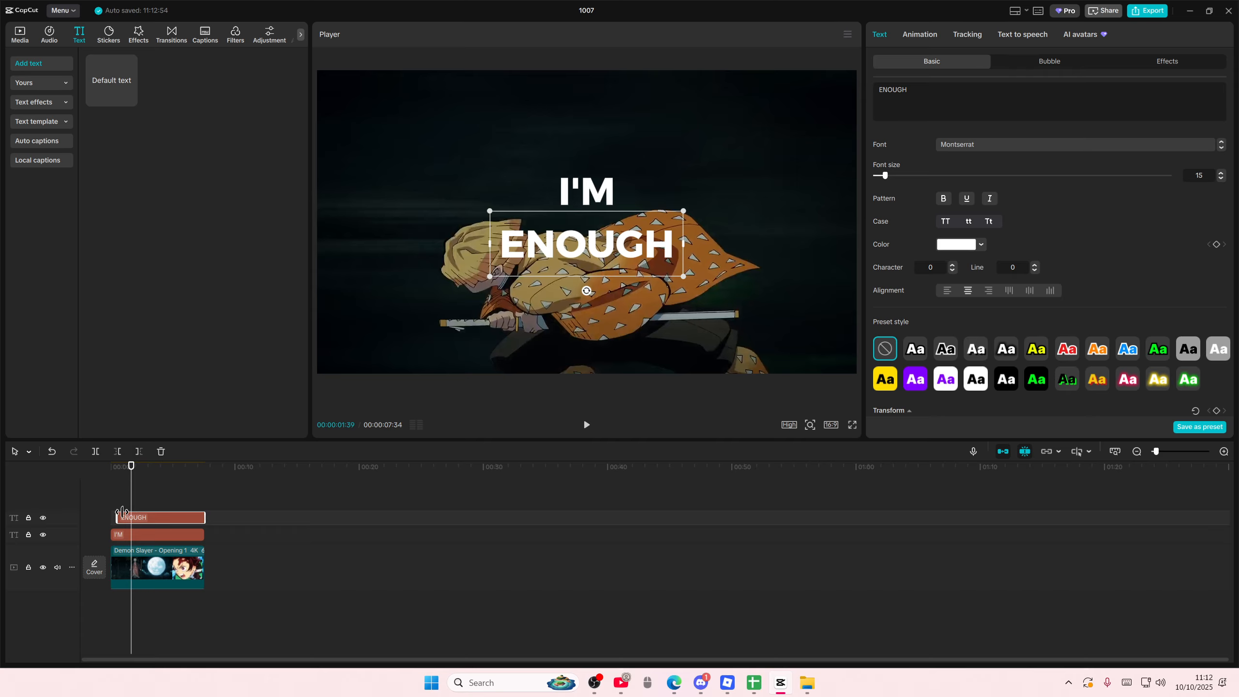
left_click_drag(122, 511, 127, 511)
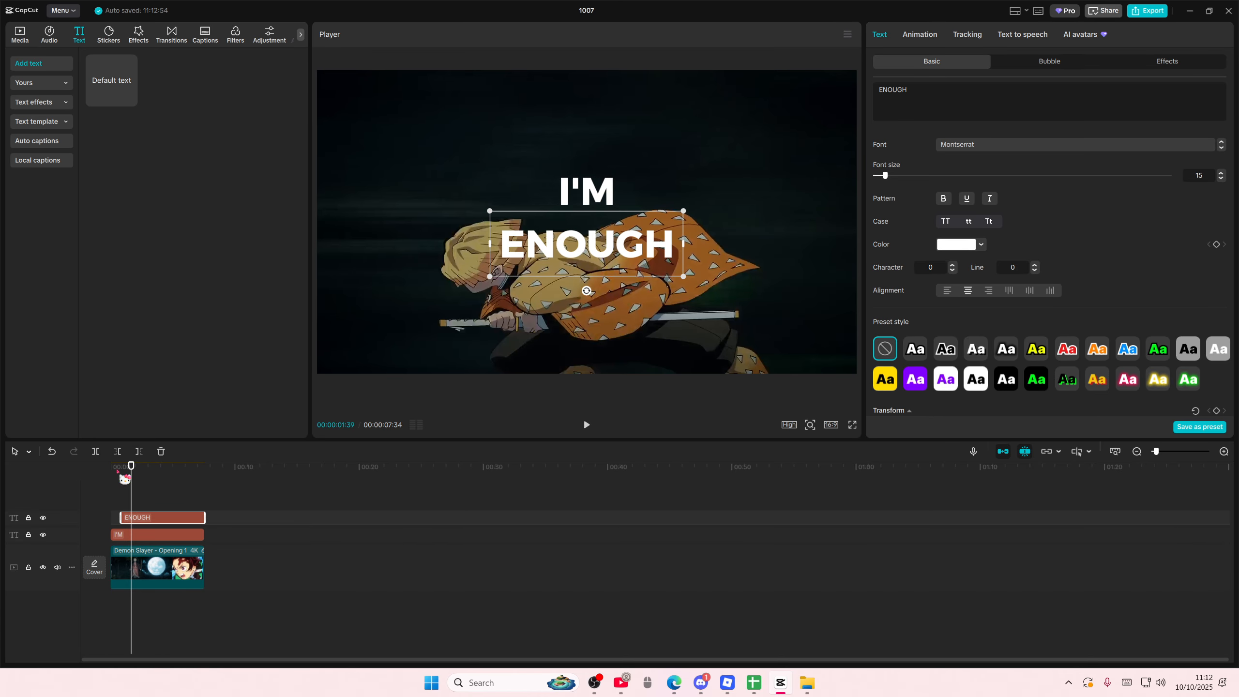
- Search the video effects for "playuer 3" and add the Player 2 effect at the beginning of the timeline
left_click(141, 41)
left_click(164, 63)
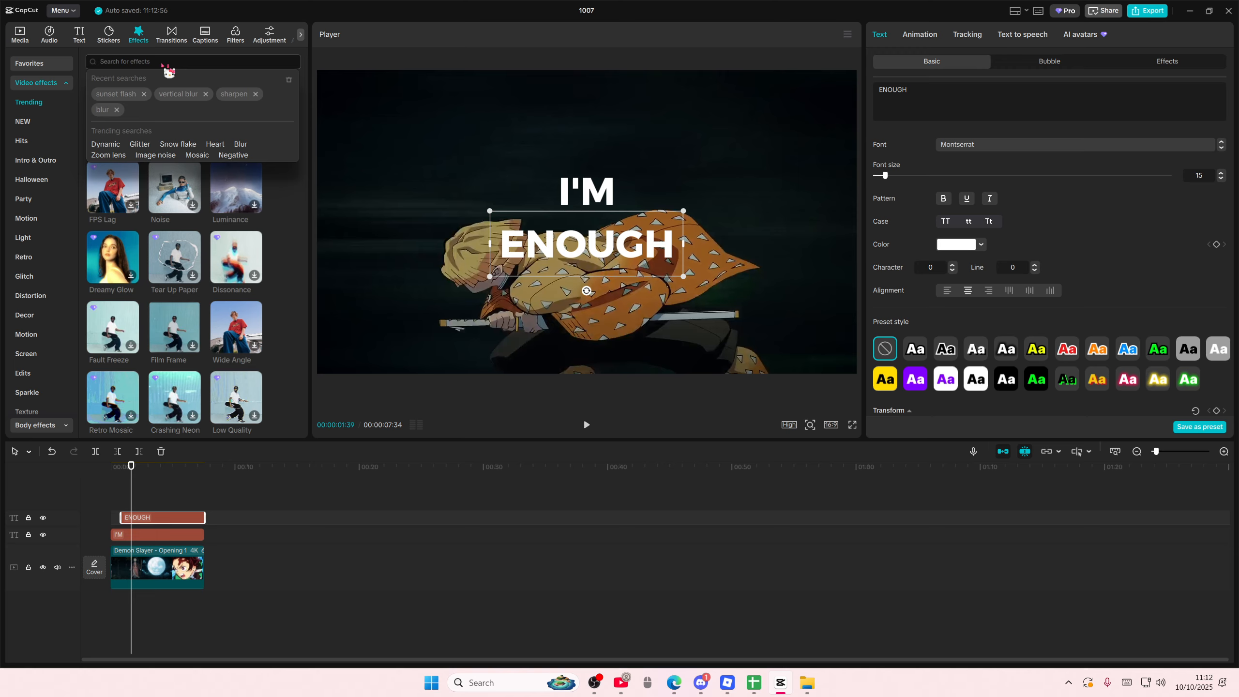
type("playuer 3")
key("Return")
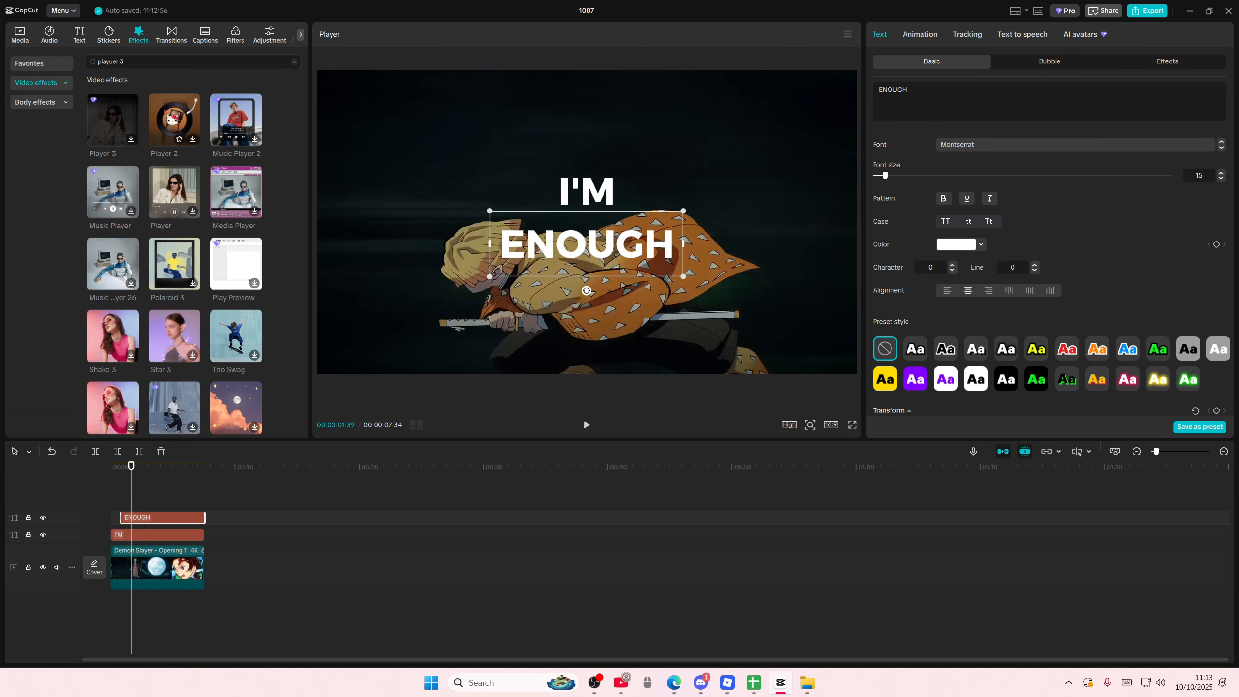
left_click_drag(180, 118, 103, 494)
- Select both text clips and the Demon Slayer video together and shift them slightly later, leaving a short gap at the start
left_click_drag(229, 594, 143, 529)
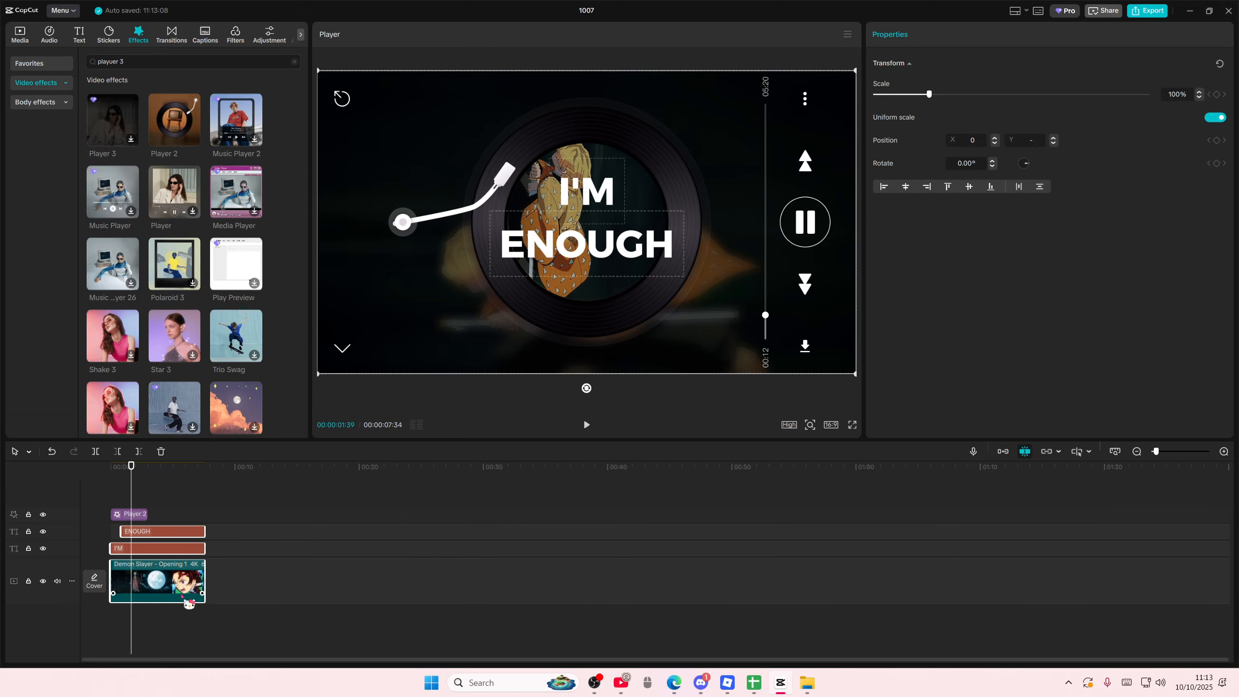
left_click_drag(189, 604, 198, 604)
- Shorten the Player 2 effect to the gap before the video and preview the opening with it
left_click(136, 517)
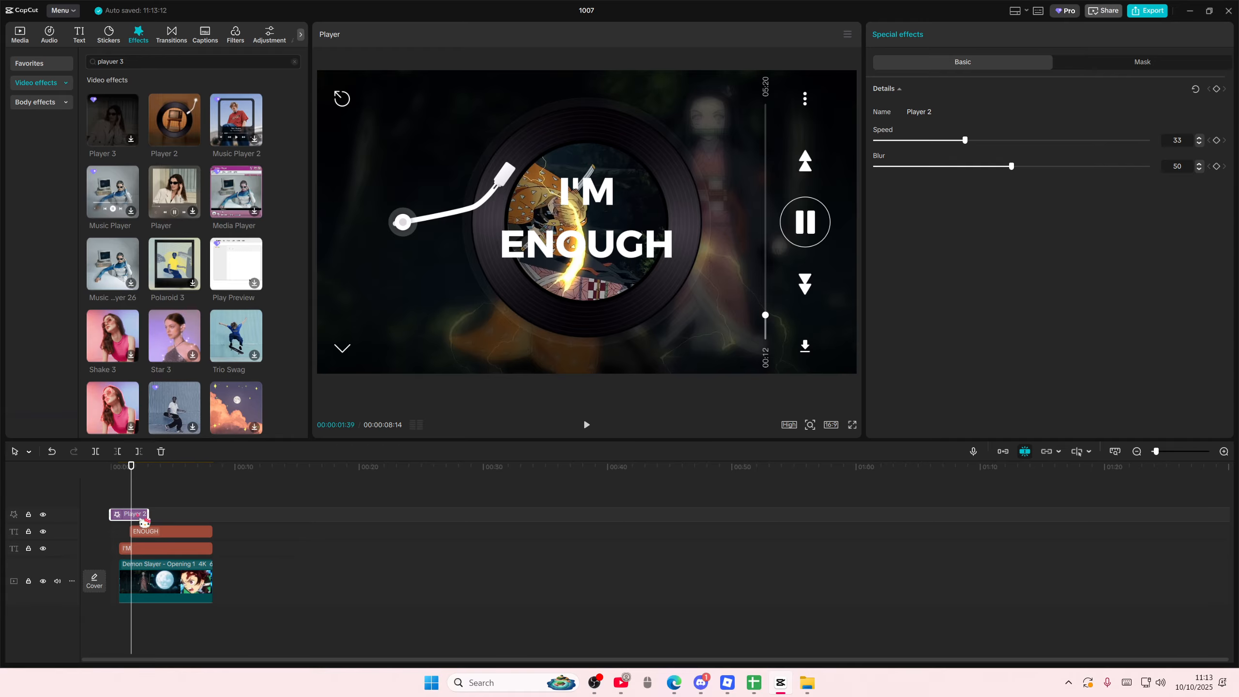
left_click_drag(143, 521, 119, 516)
left_click(110, 506)
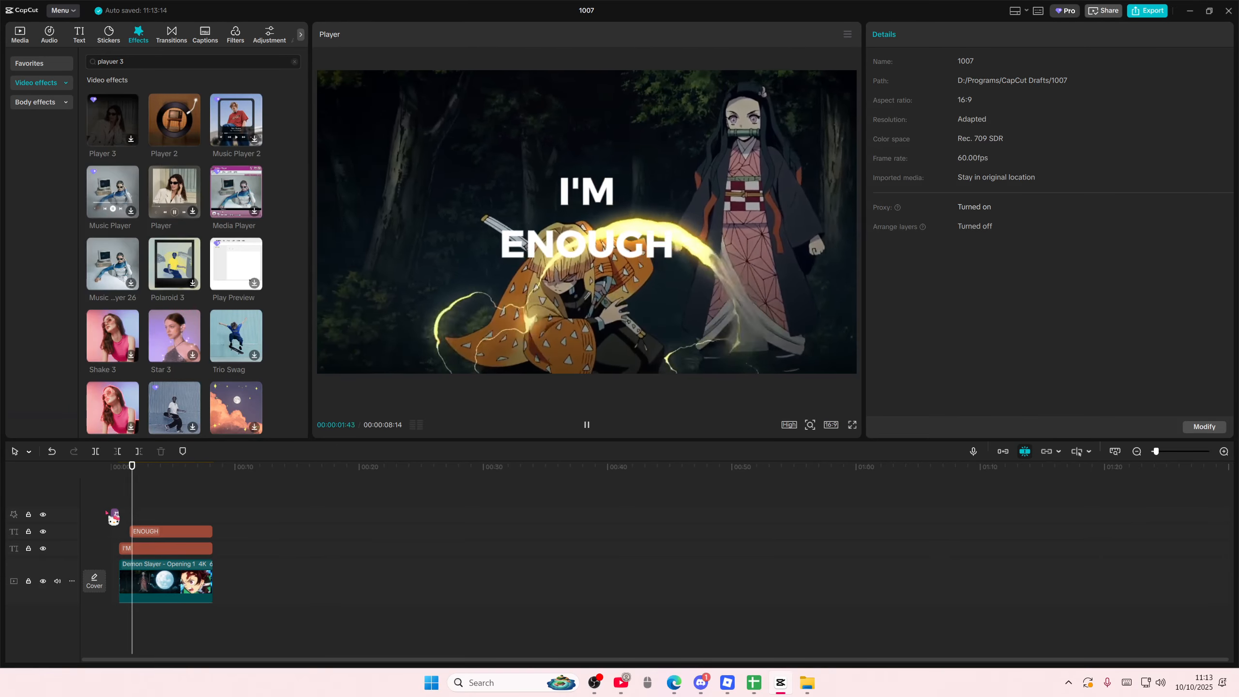
key("space")
left_click(117, 515)
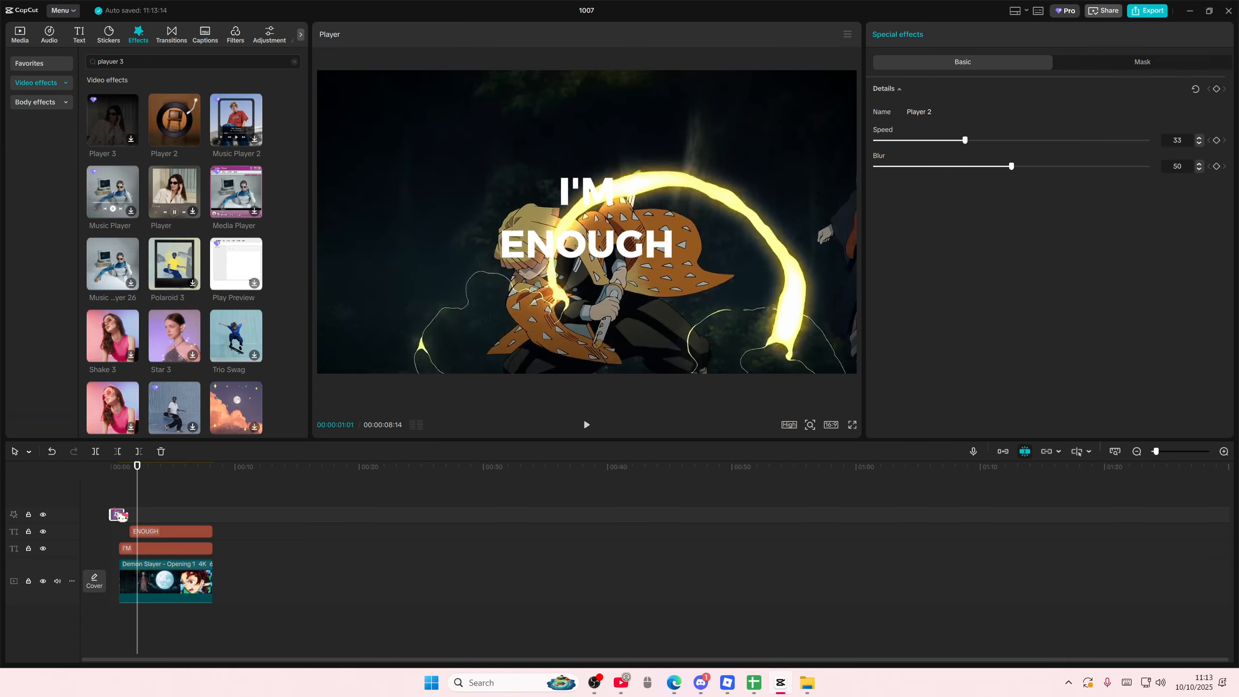
left_click(111, 506)
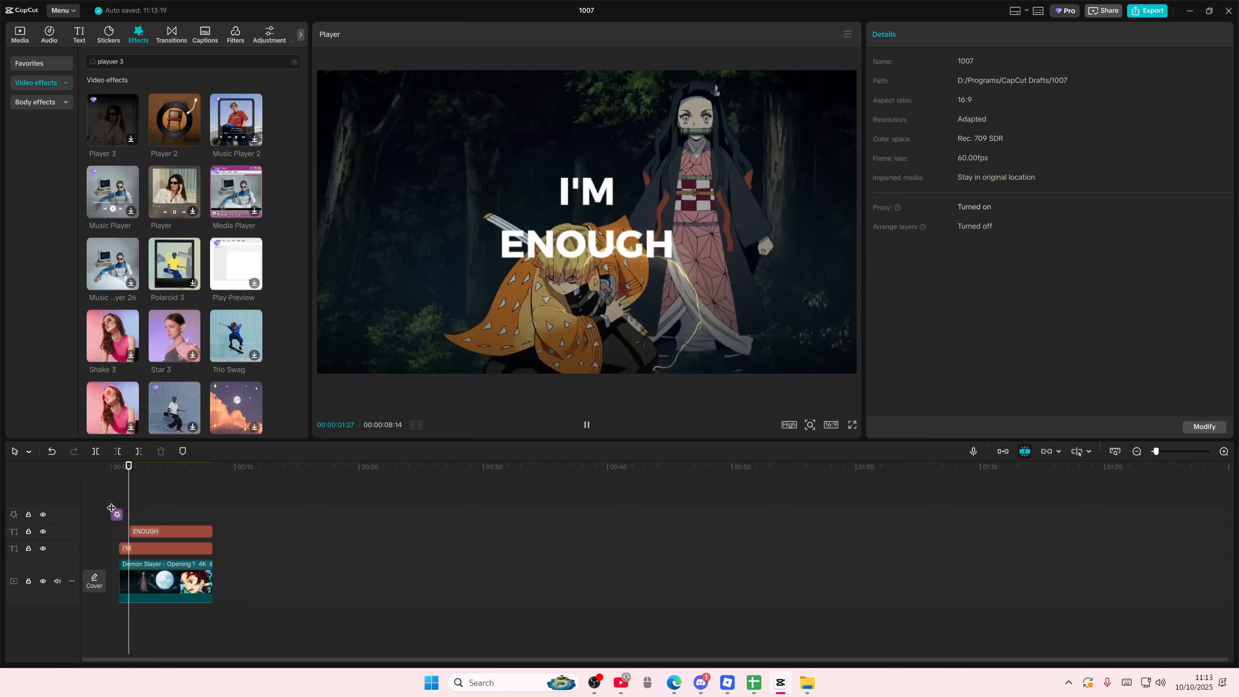
key("space")
left_click(118, 513)
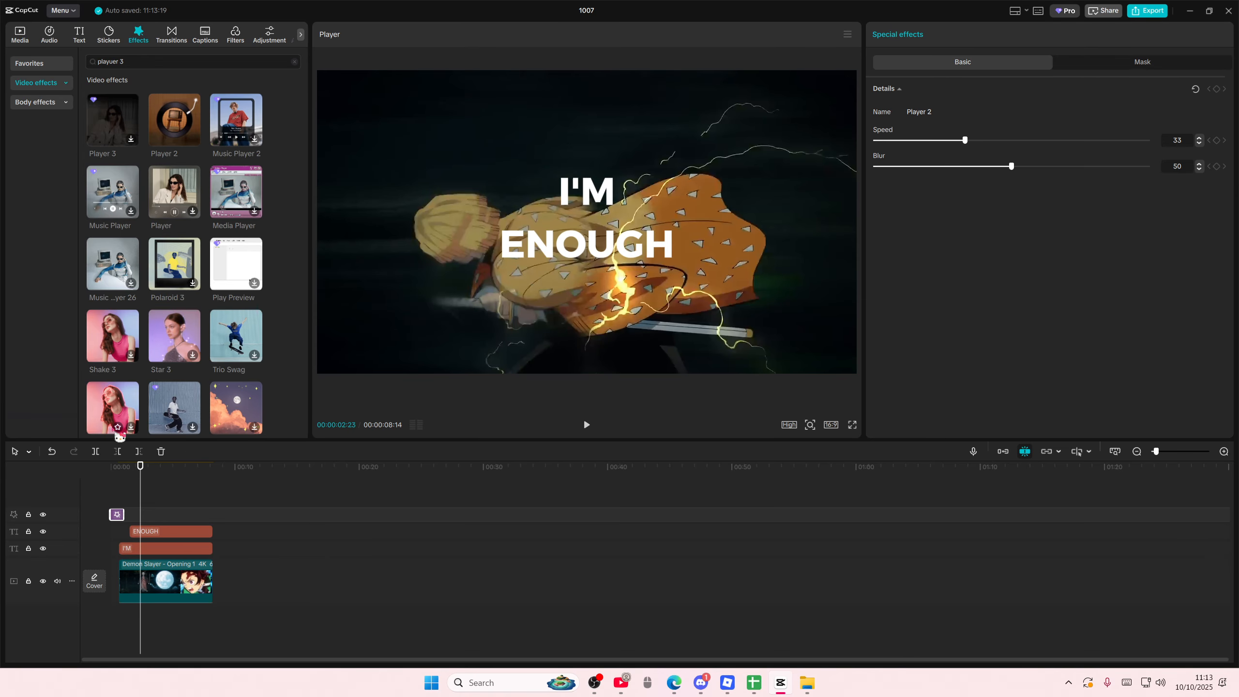
- Add the Player 3 effect at the start of the timeline, preview it, and delete it
left_click_drag(113, 119, 108, 489)
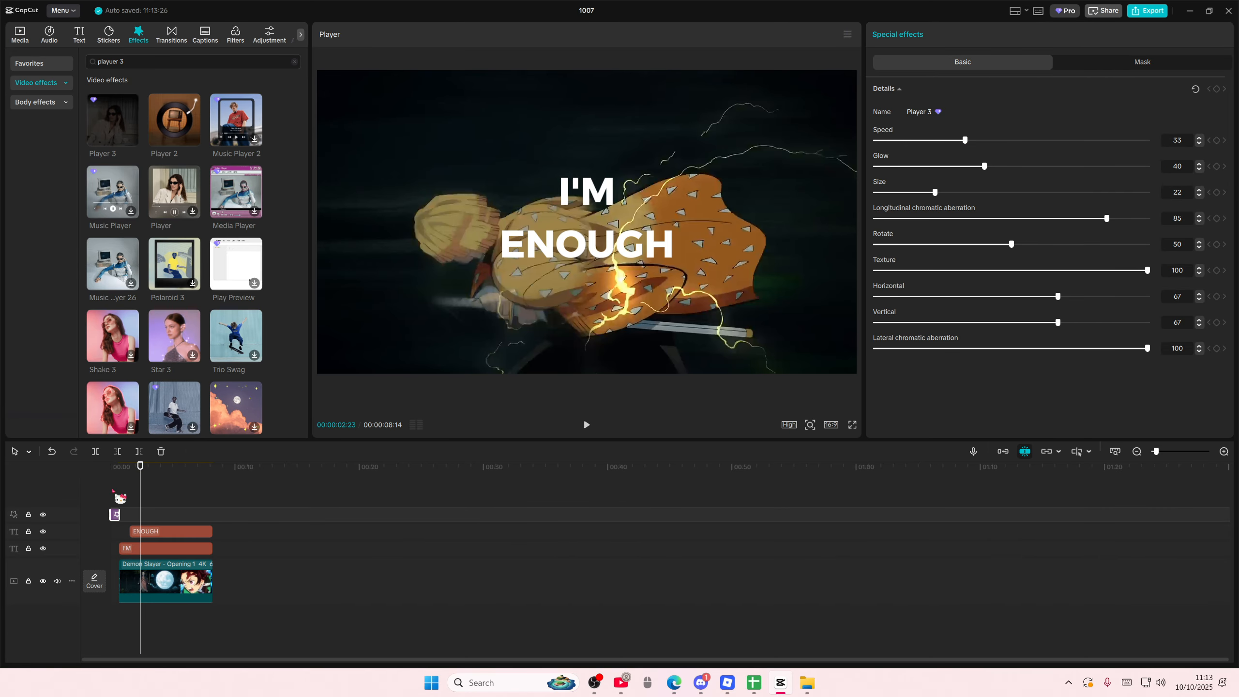
left_click(112, 489)
key("space")
key("space")
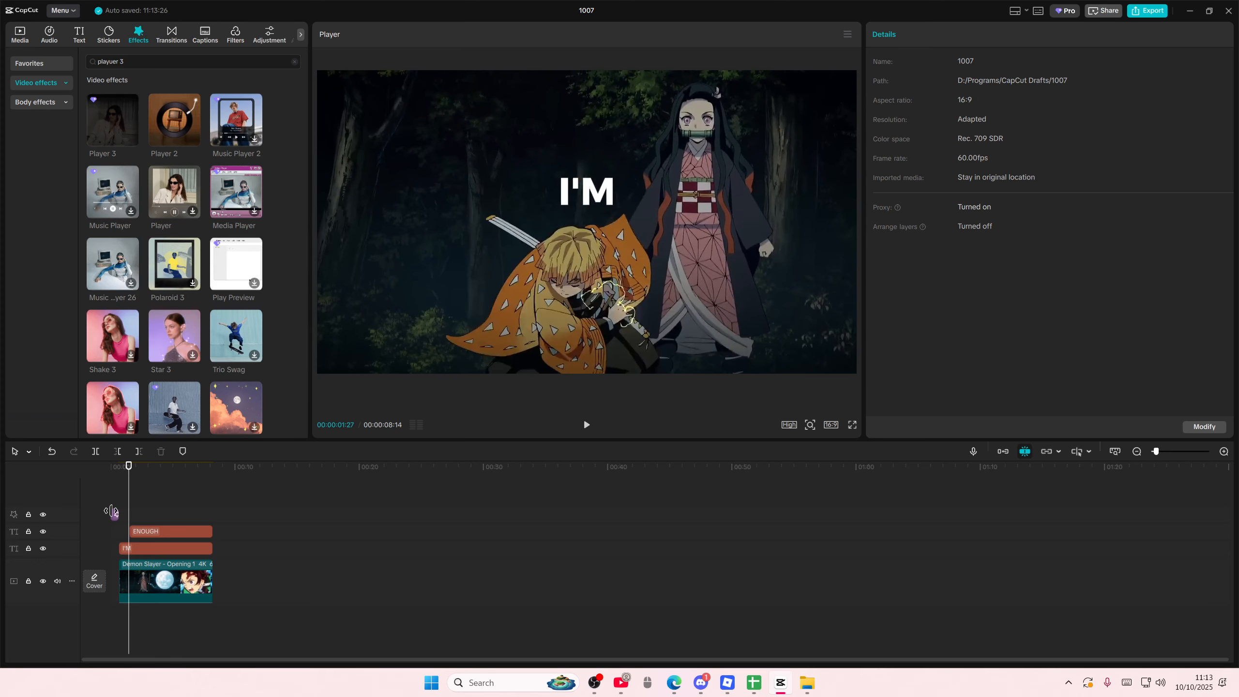
left_click(113, 513)
key("Delete")
- Apply the Fade In entrance animation to the I'M text
left_click(141, 534)
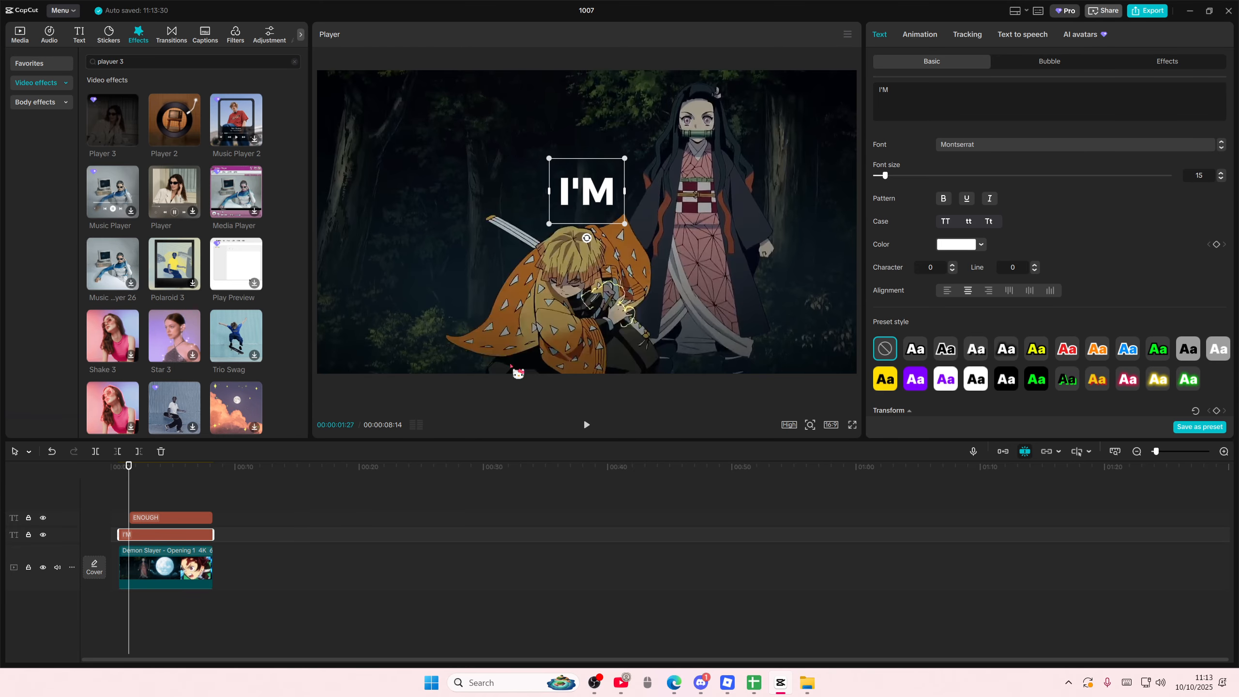
left_click(917, 38)
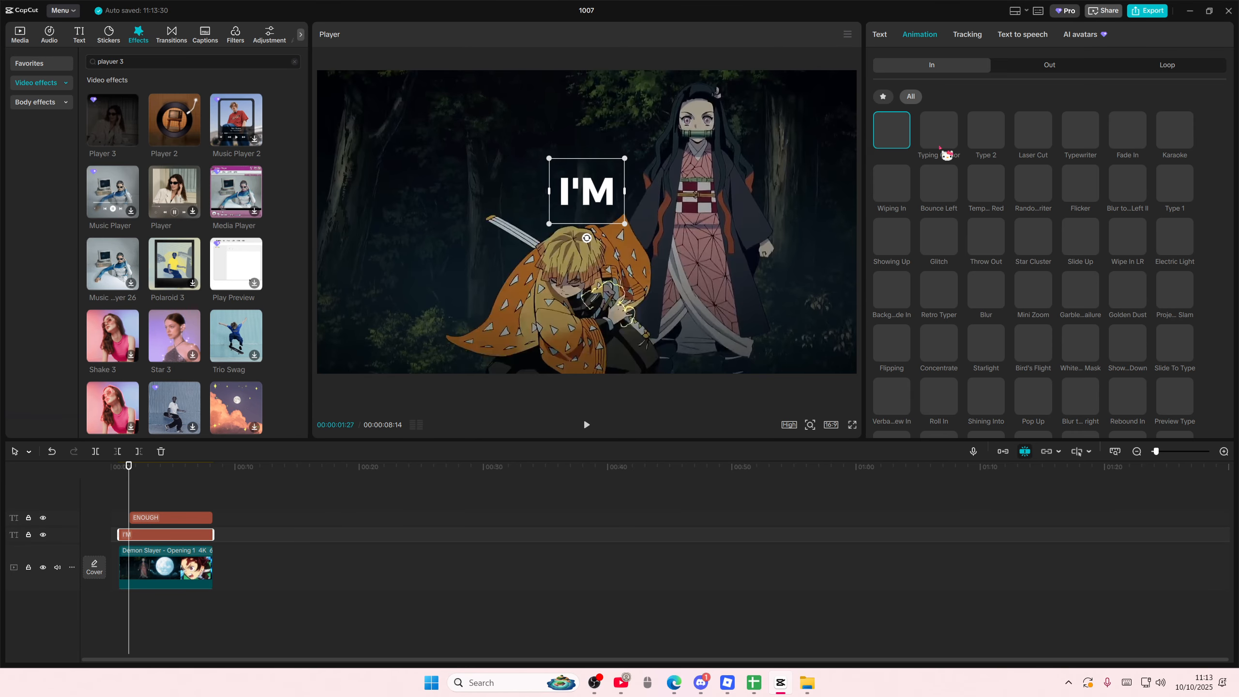
left_click(1125, 134)
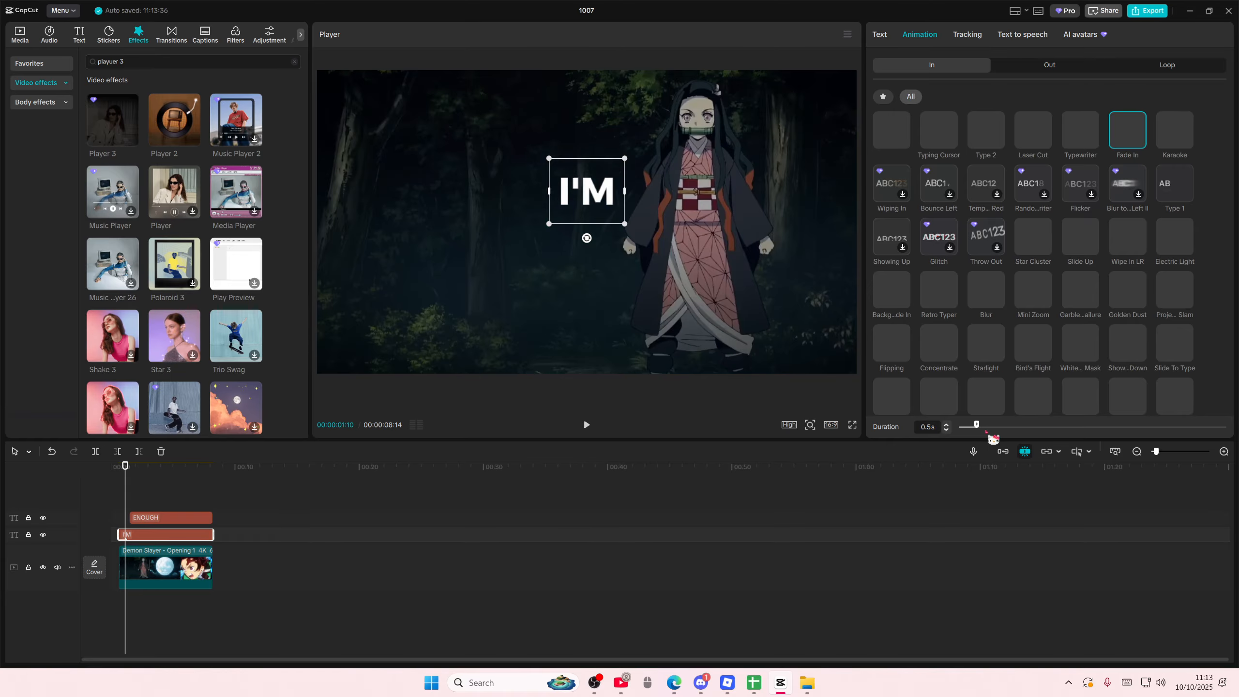
- Search the stock library for "galaxy" and add the Galaxy in deep space cinemagraph clip on a track above the main video
left_click(173, 511)
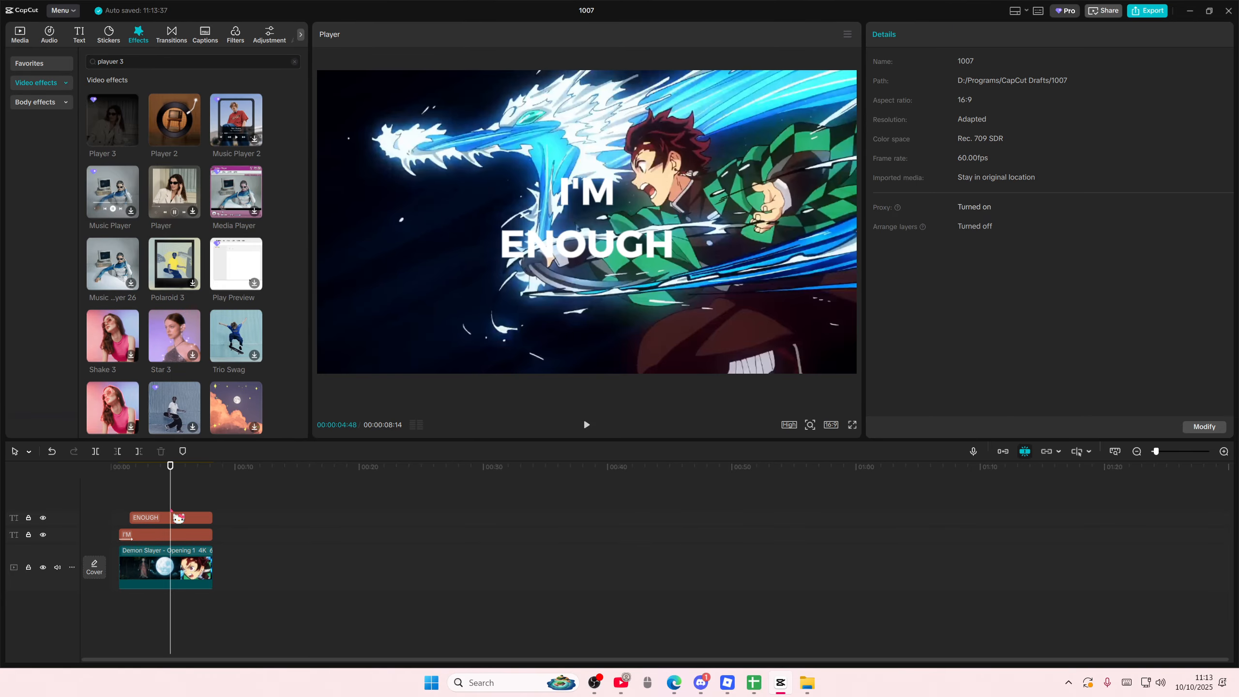
left_click(181, 518)
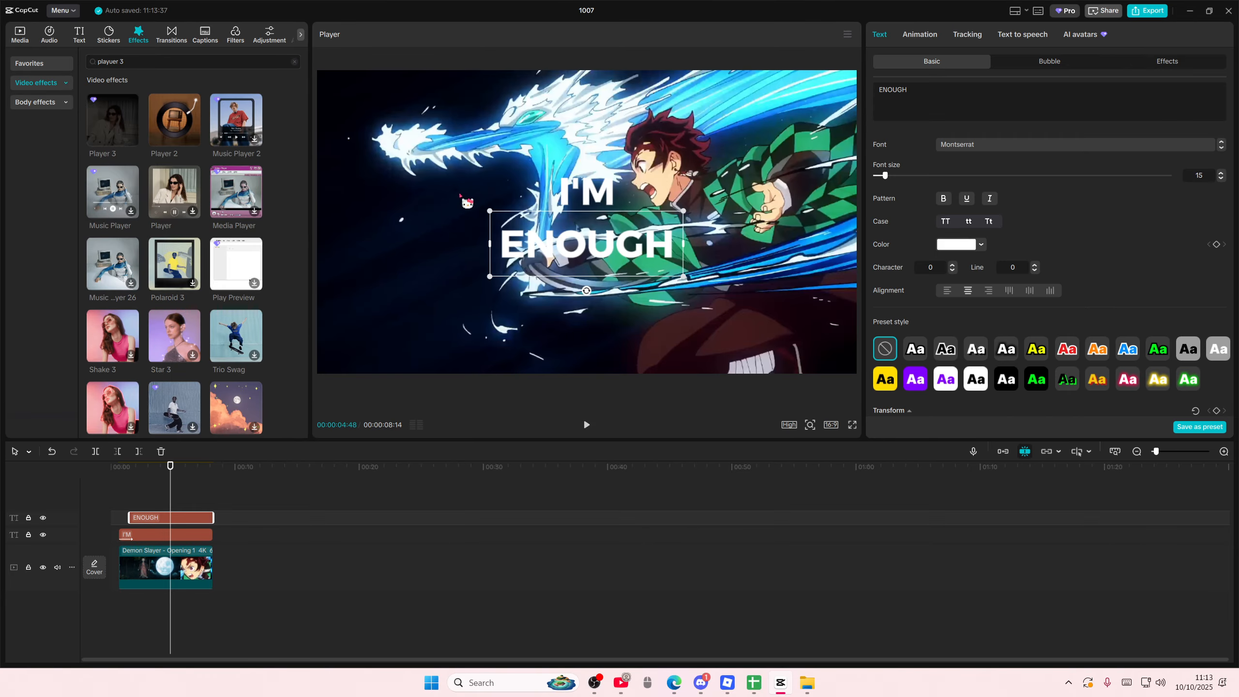
left_click(30, 39)
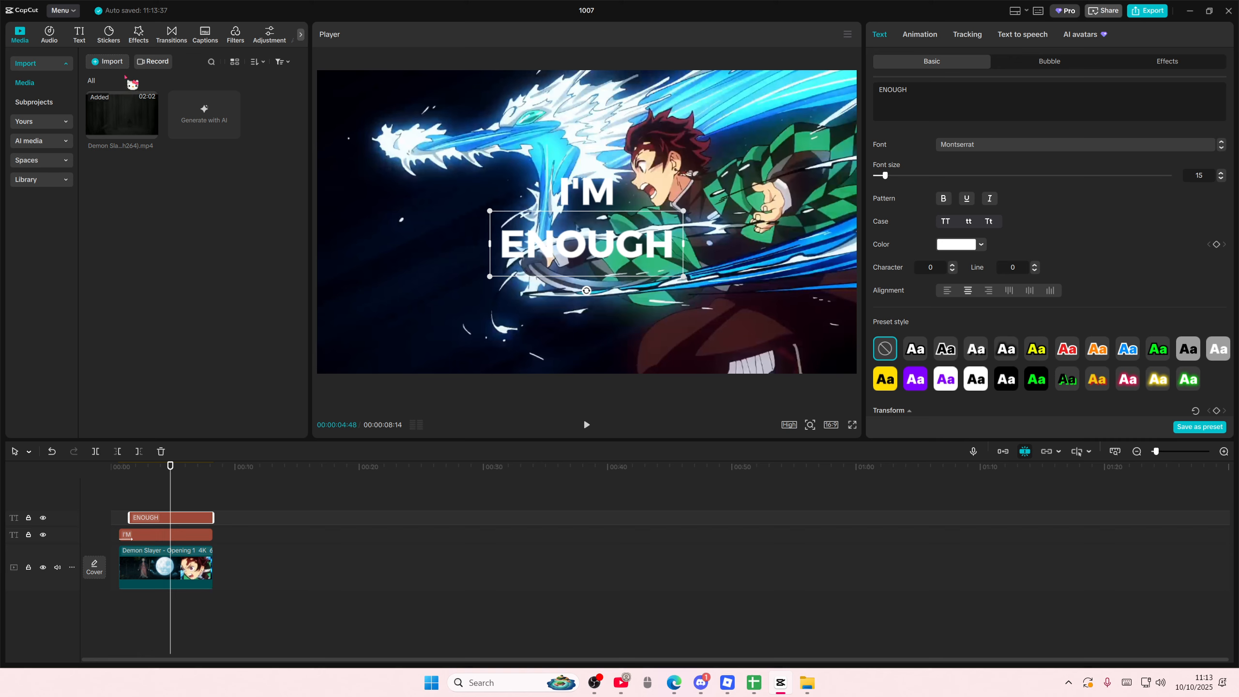
left_click(49, 140)
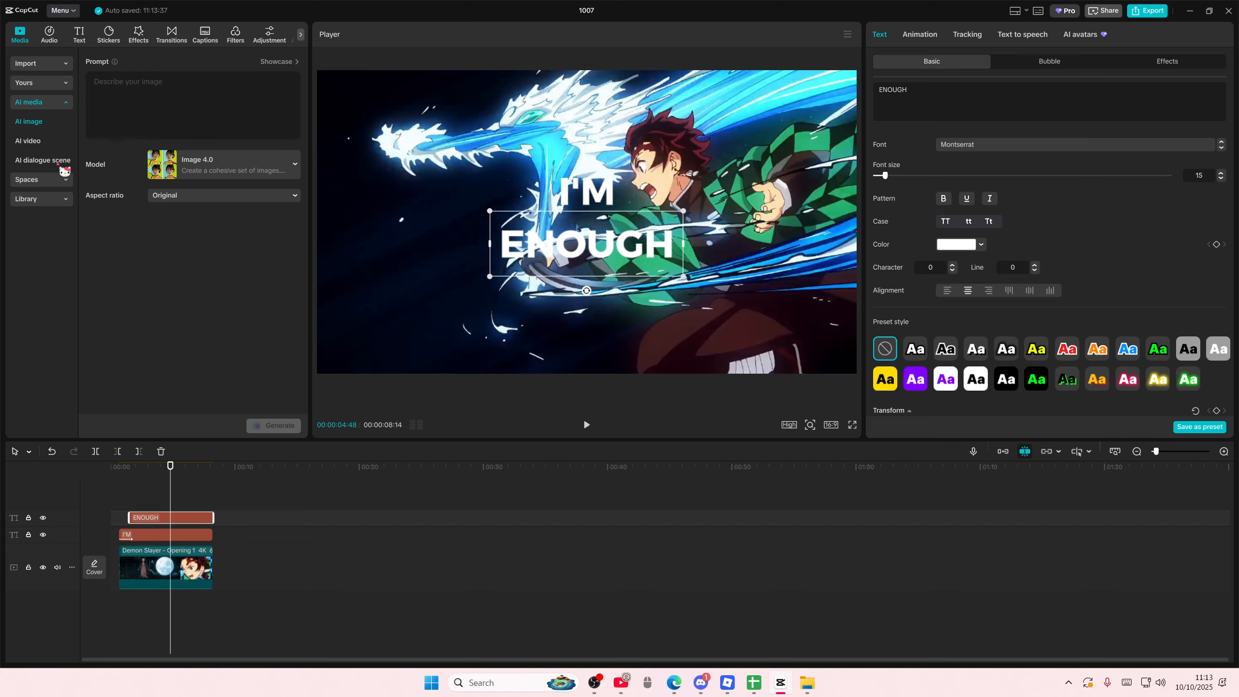
left_click(62, 198)
left_click(157, 63)
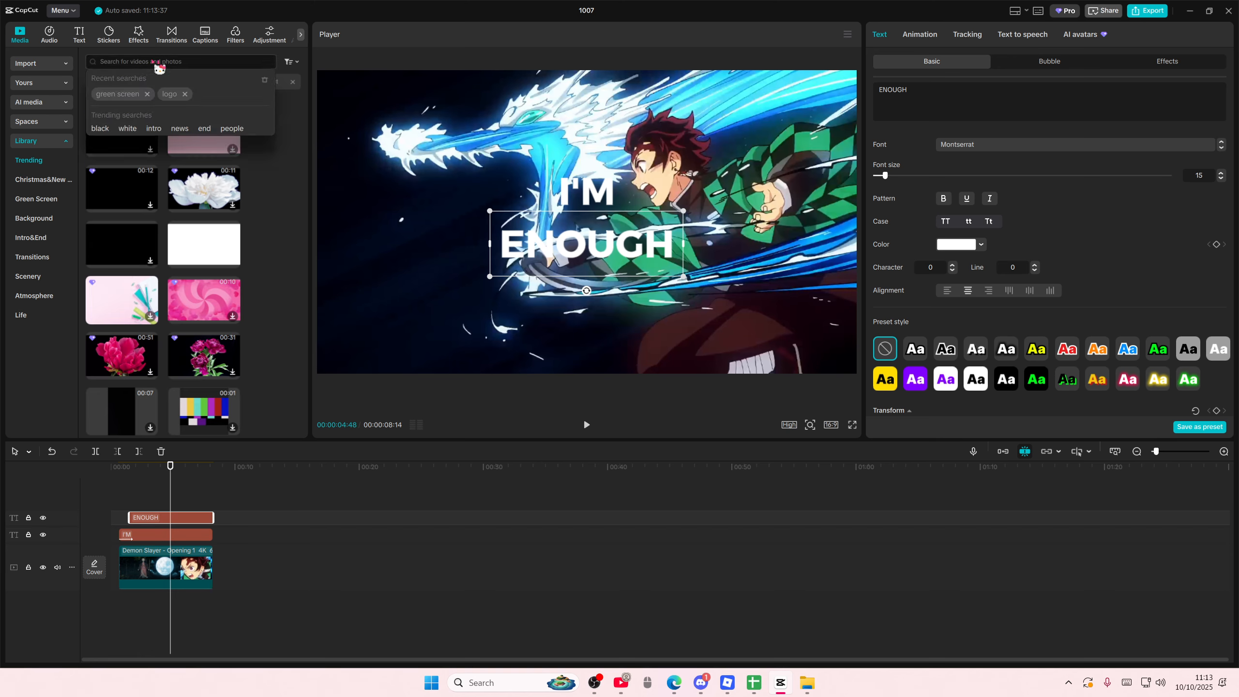
type("galaxy")
key("Return")
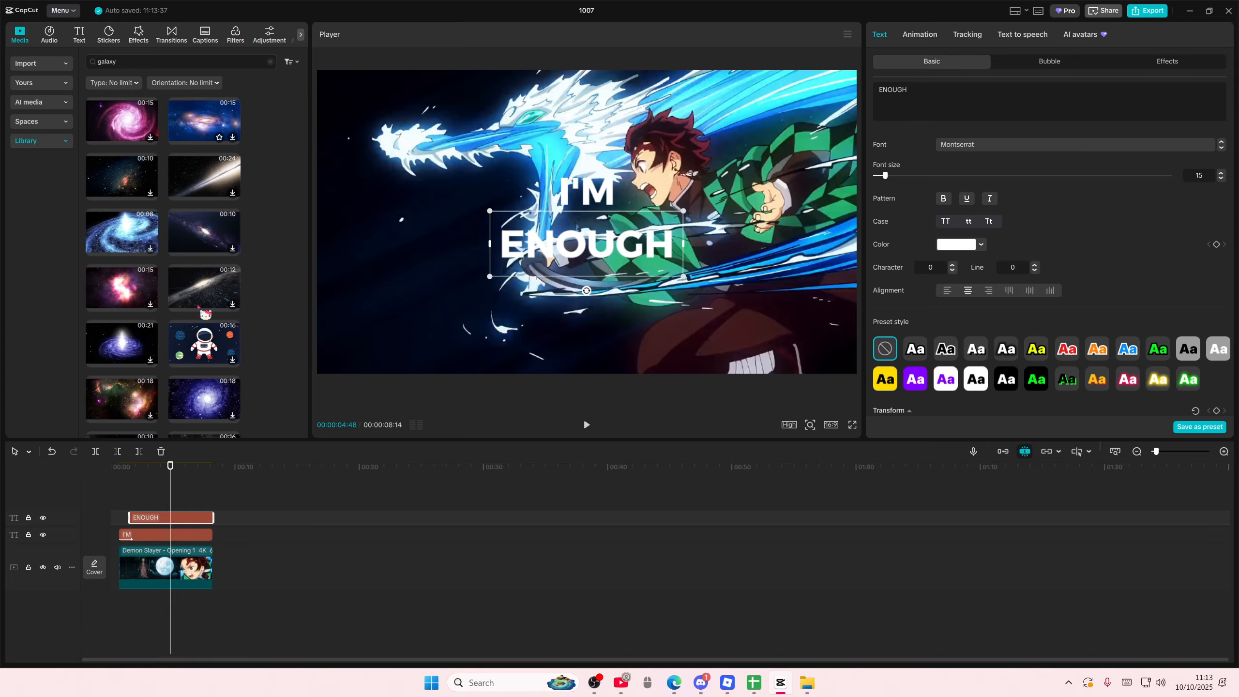
left_click_drag(198, 306, 277, 539)
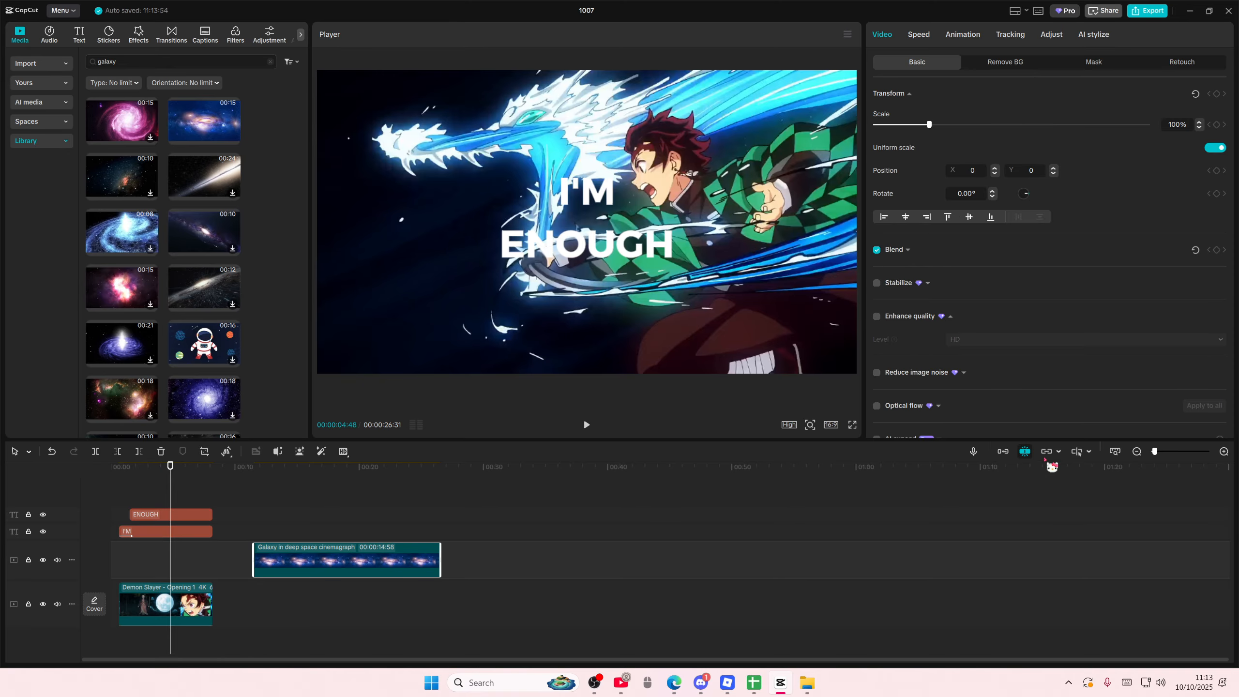
- Turn on Arrange layers in the project settings and save them
right_click(917, 539)
left_click(789, 542)
right_click(900, 527)
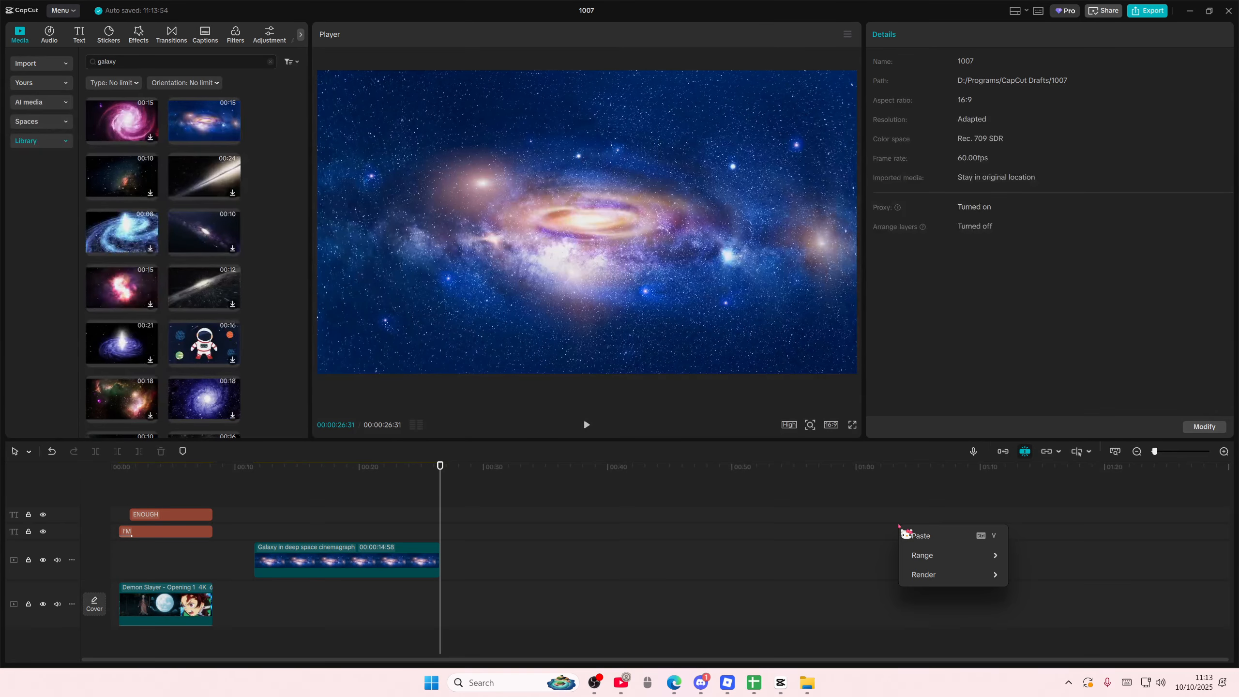
left_click(990, 417)
left_click(1215, 429)
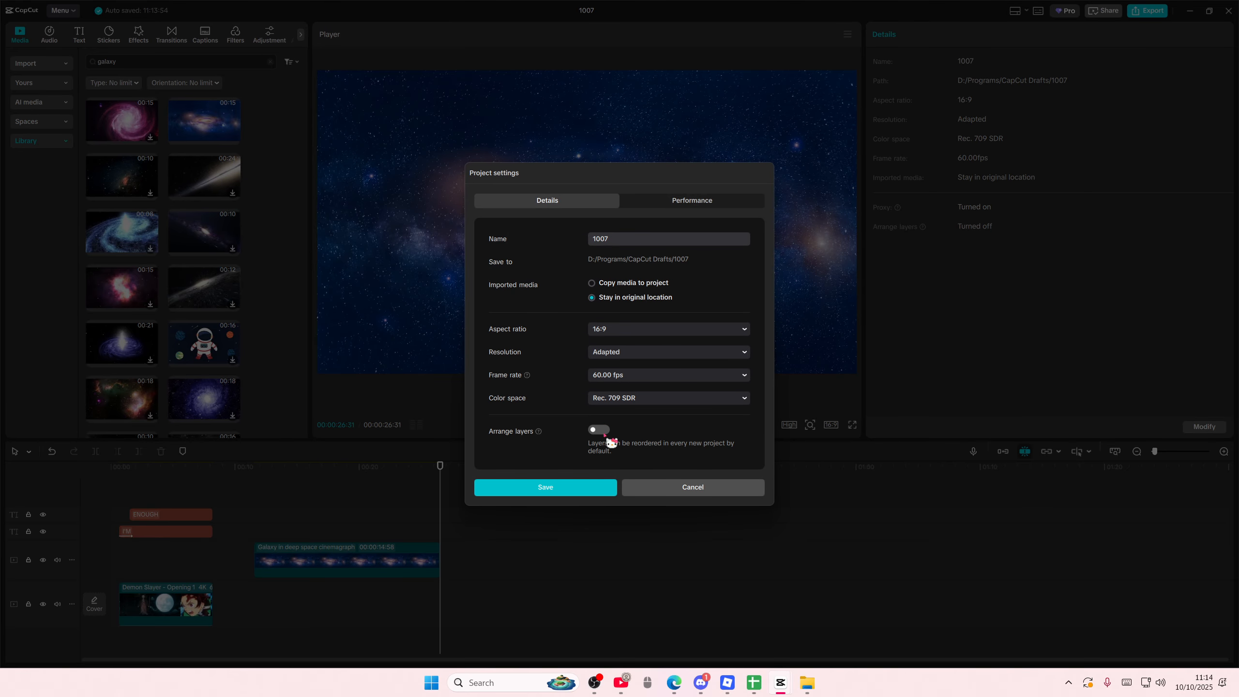
left_click(599, 429)
left_click(575, 488)
- Move the galaxy clip between the I'M and ENOUGH layers and trim both its ends to match the ENOUGH text
left_click_drag(301, 573, 223, 535)
left_click_drag(214, 540, 102, 550)
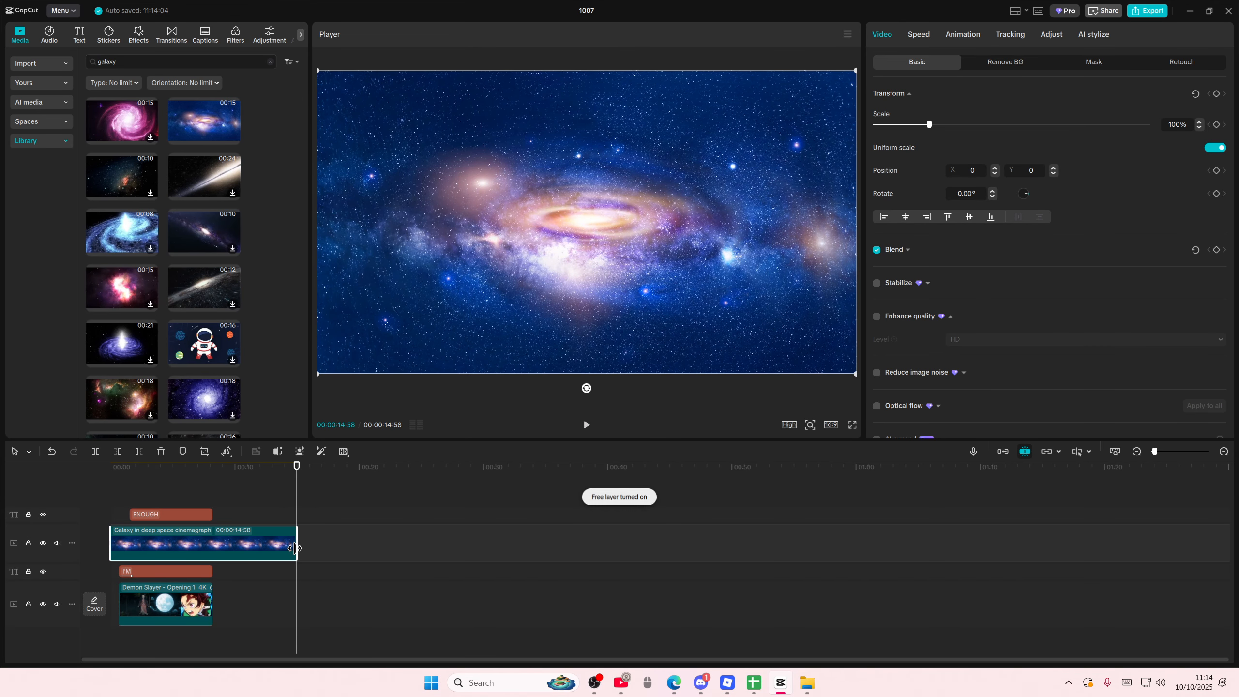
left_click_drag(294, 548, 213, 546)
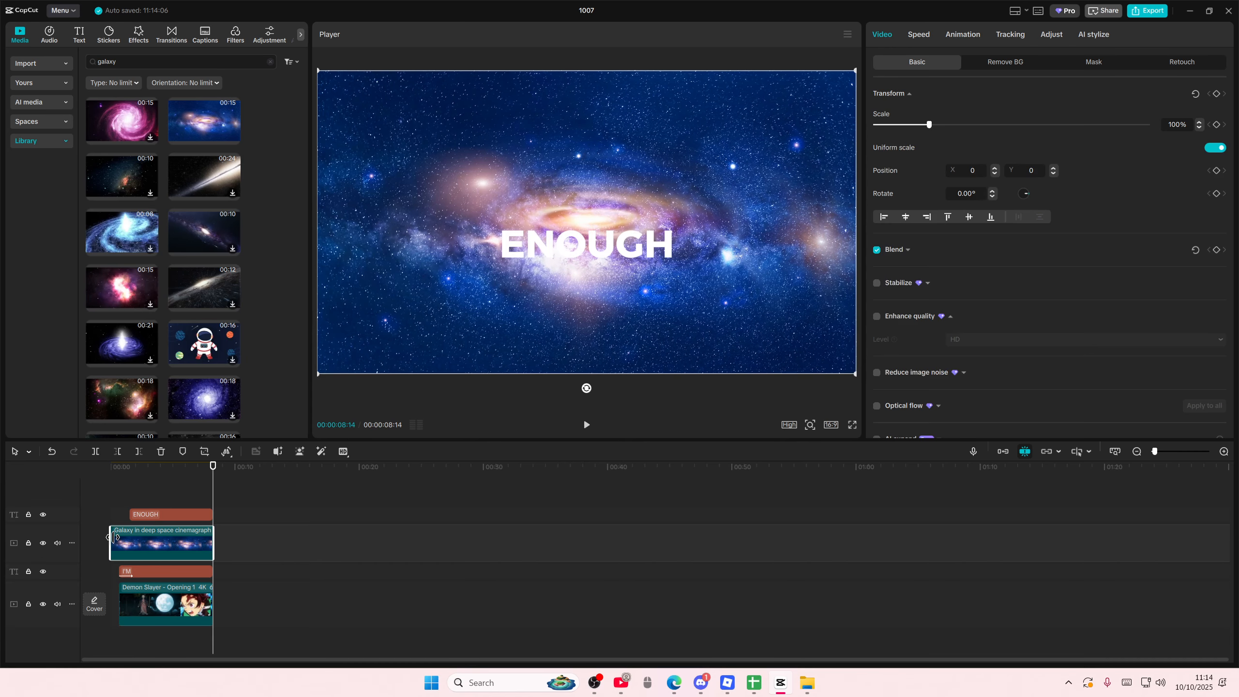
left_click_drag(113, 538, 119, 539)
left_click(190, 515)
left_click_drag(189, 492, 130, 536)
left_click(135, 518)
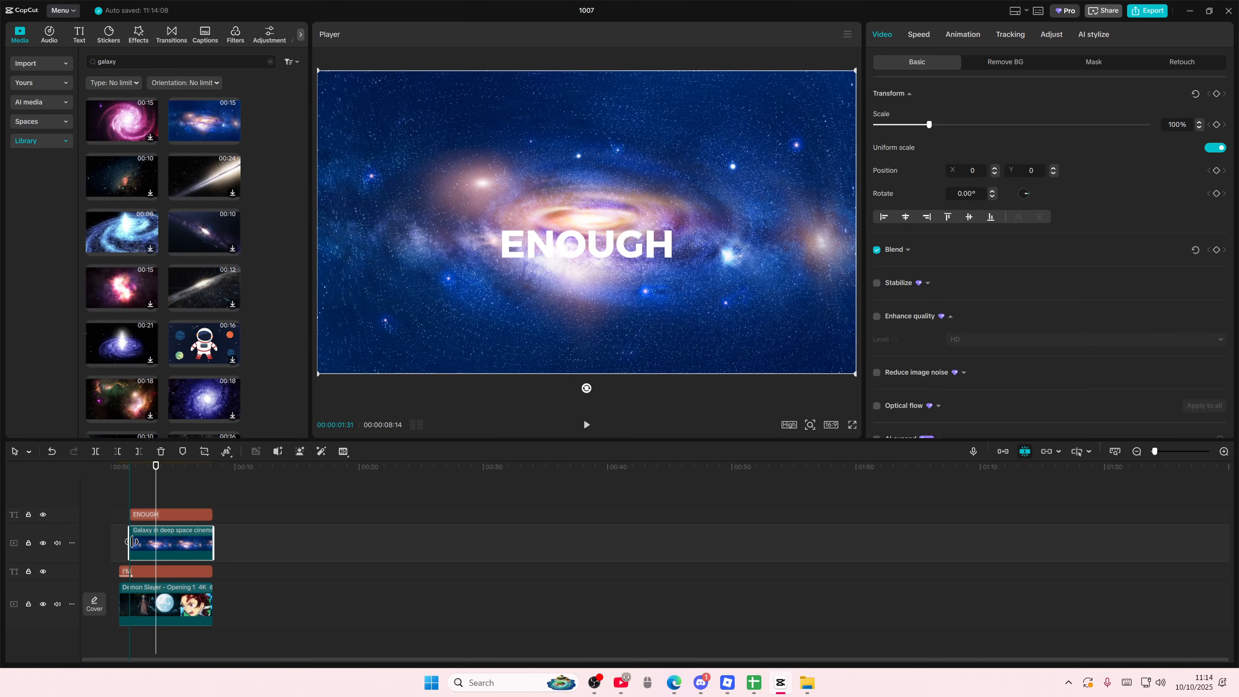
- Convert the ENOUGH text into a compound clip
left_click(170, 519)
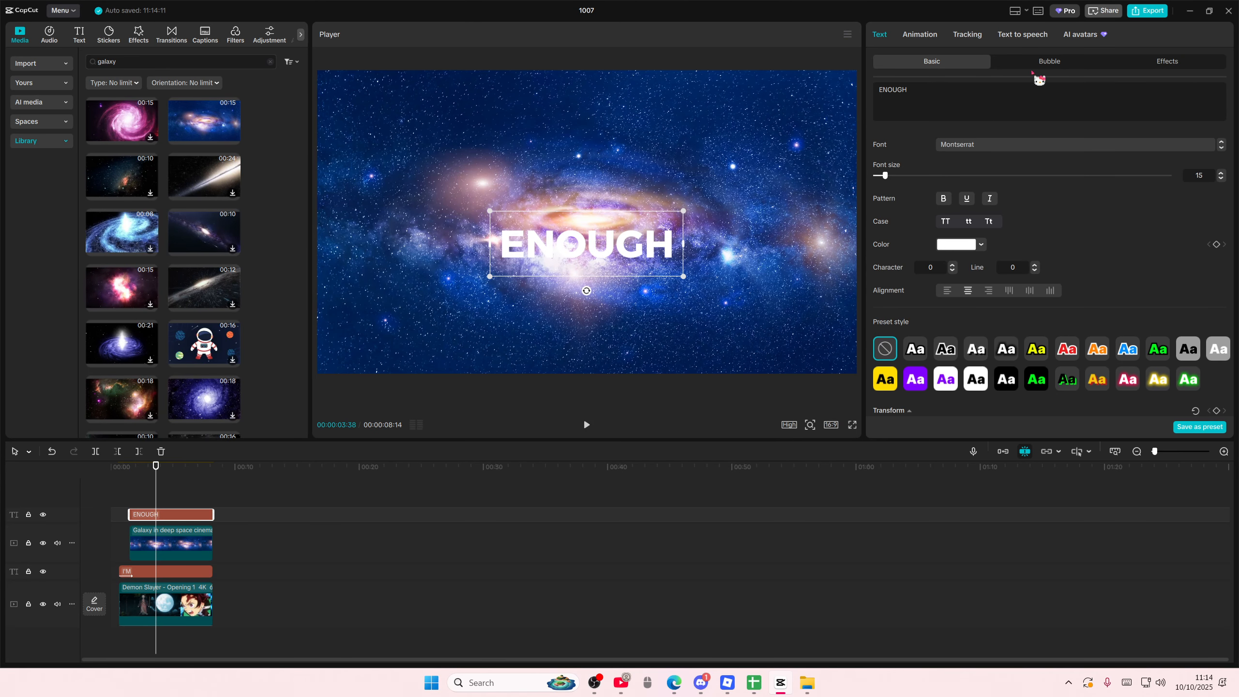
scroll(1033, 234, "down", 1)
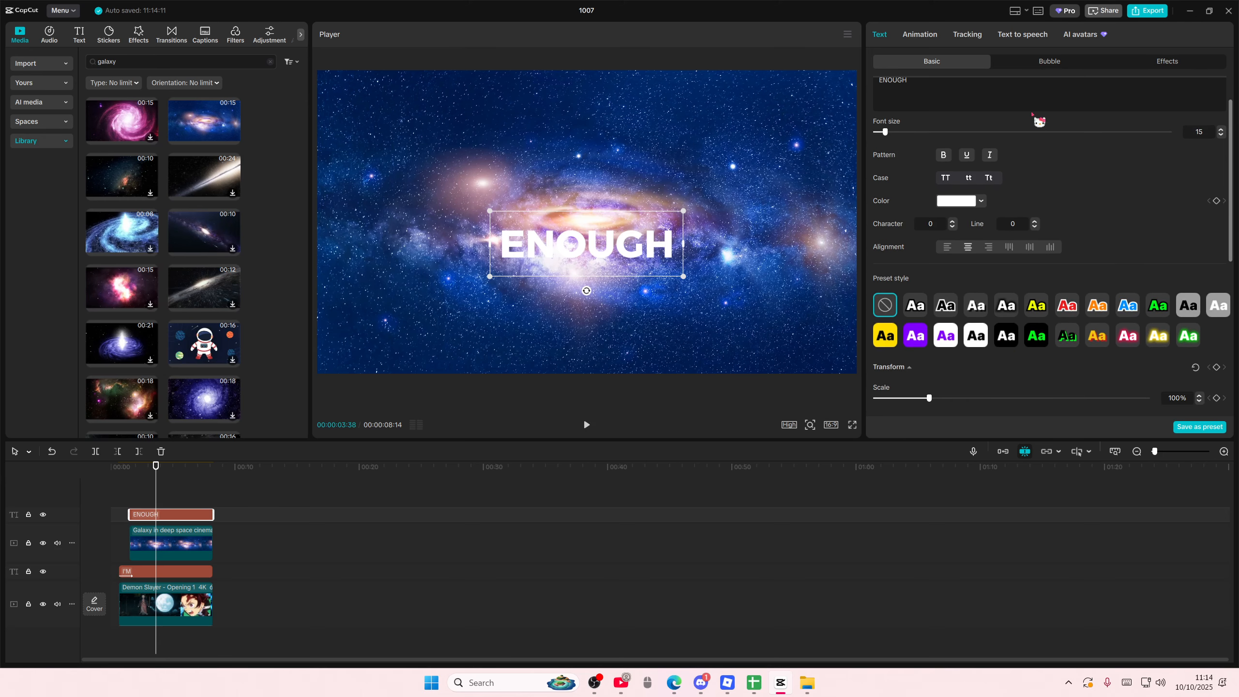
scroll(996, 243, "up", 1)
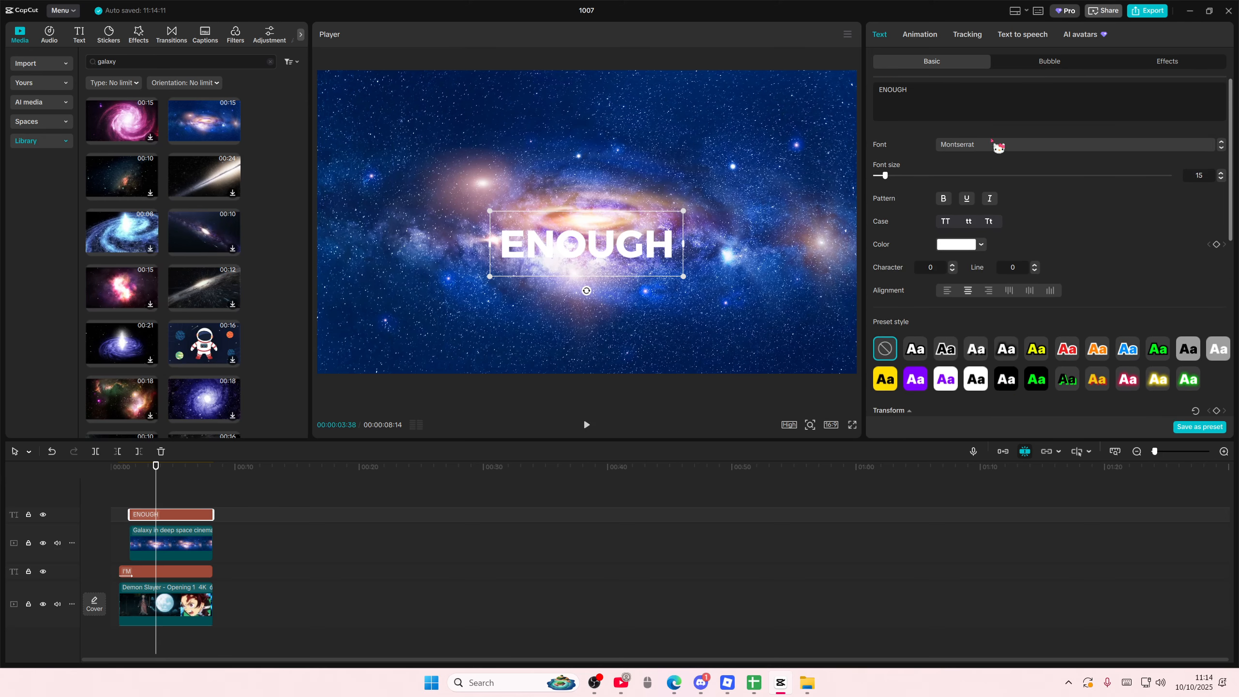
scroll(917, 298, "down", 8)
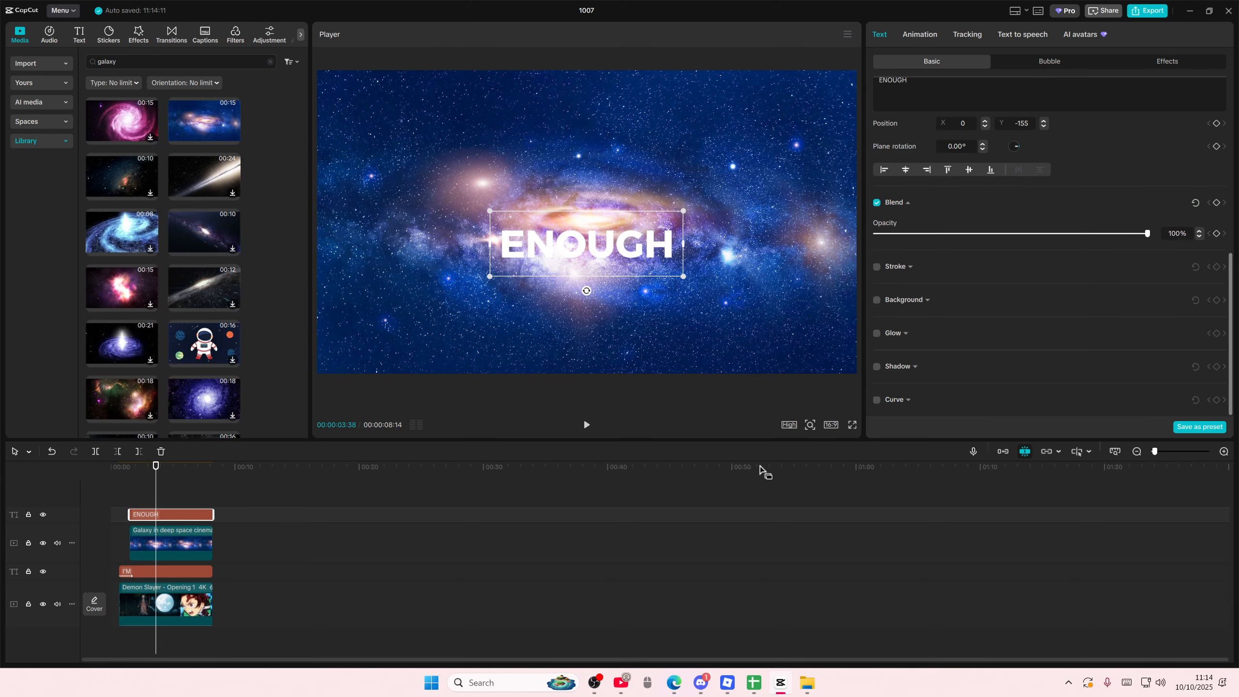
right_click(187, 522)
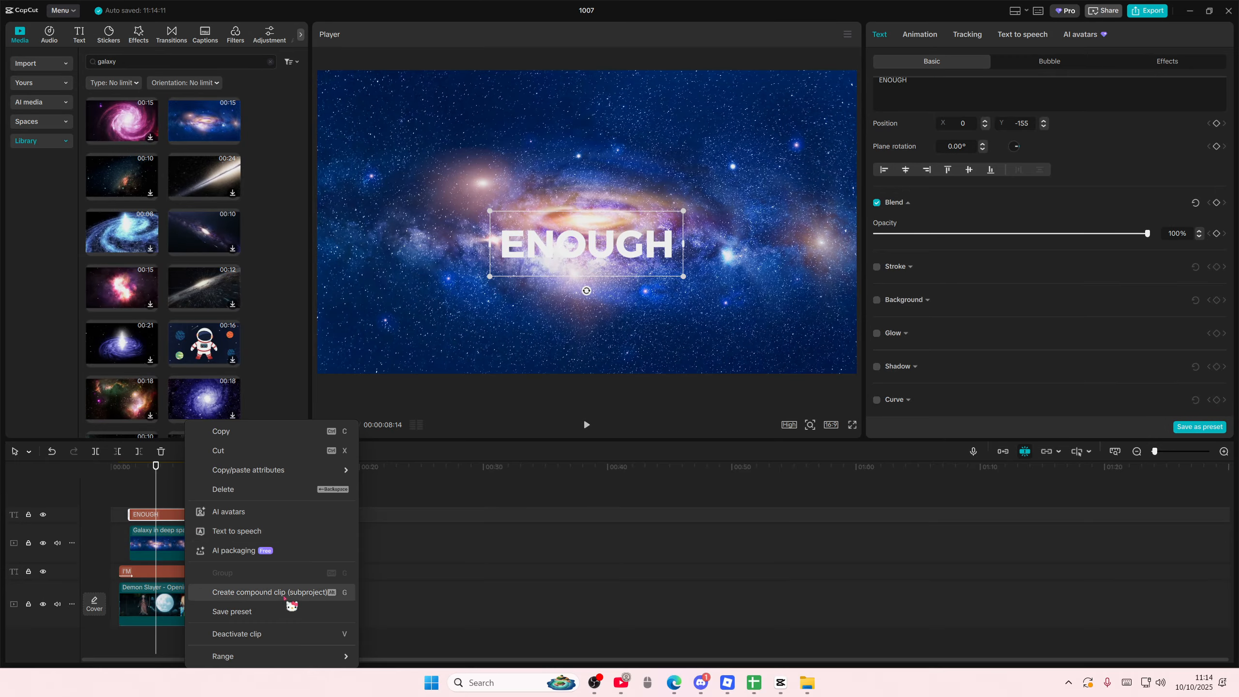
left_click(286, 596)
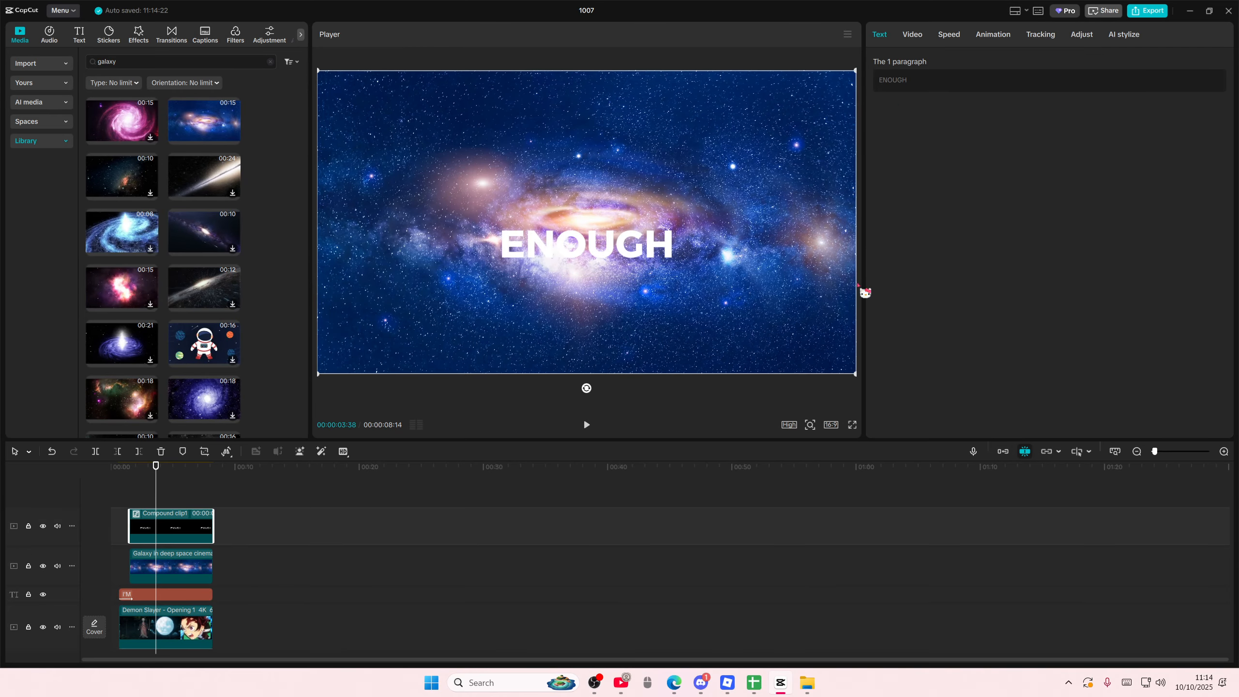
- Try a rectangle mask and a text mask on the ENOUGH compound clip
left_click(924, 36)
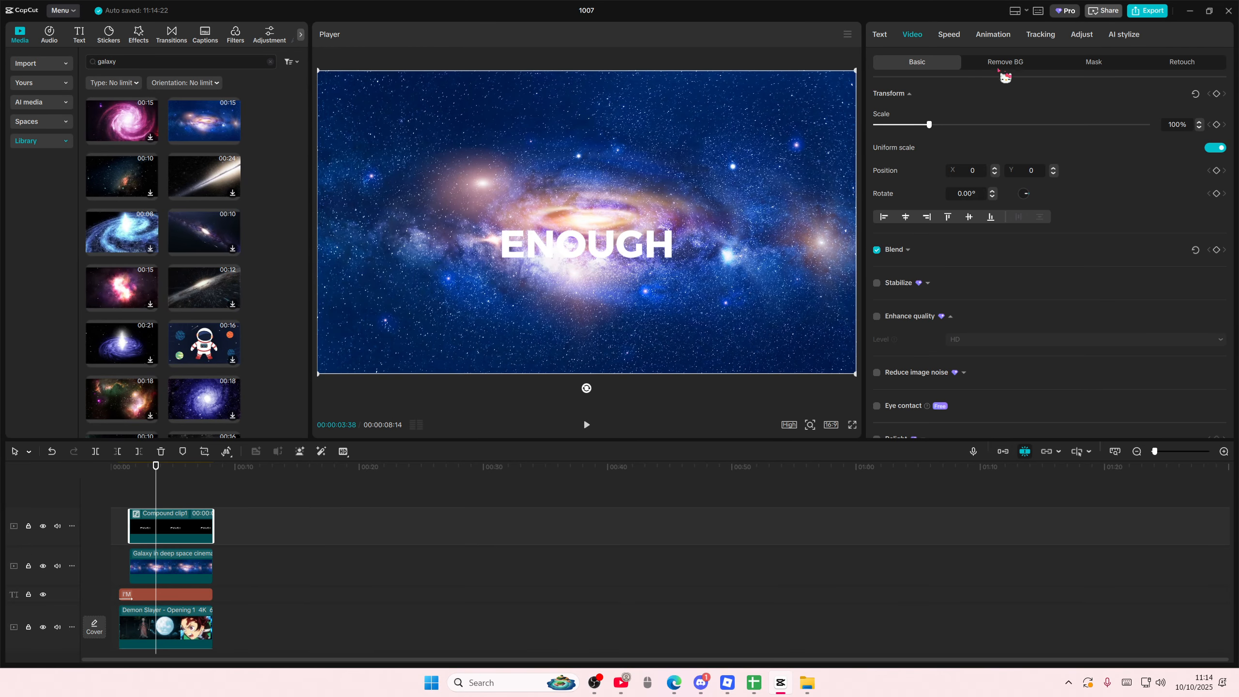
left_click(1093, 61)
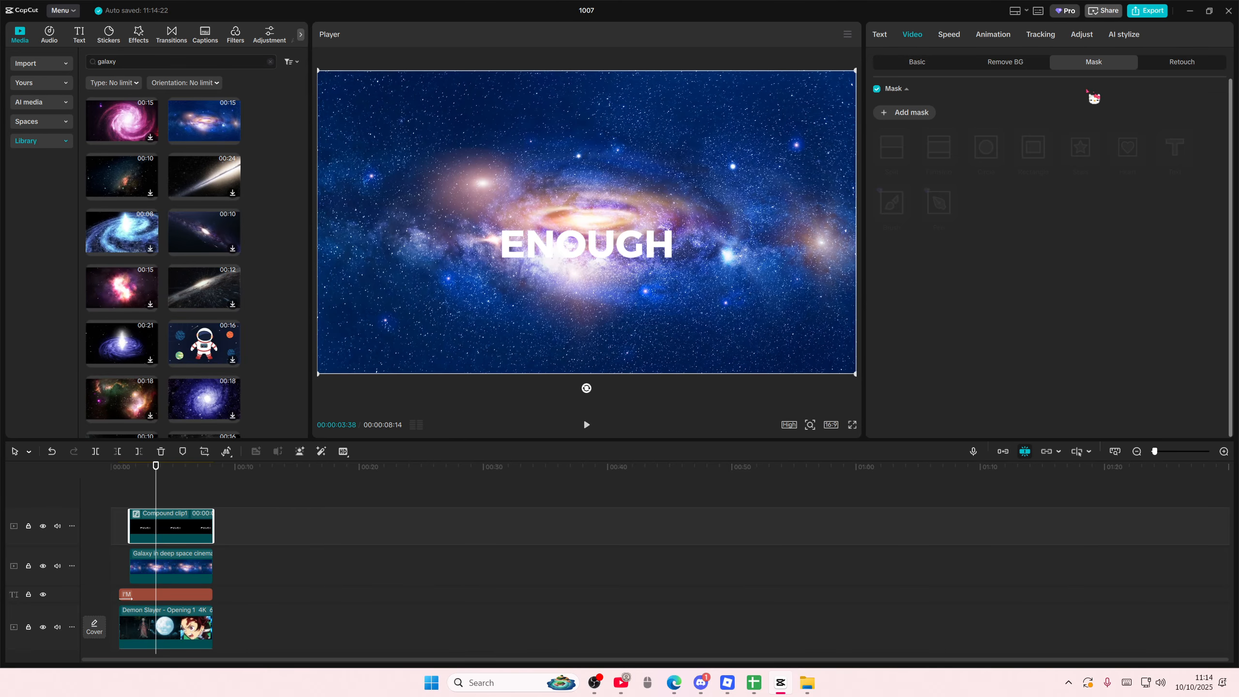
left_click(921, 122)
left_click(1016, 149)
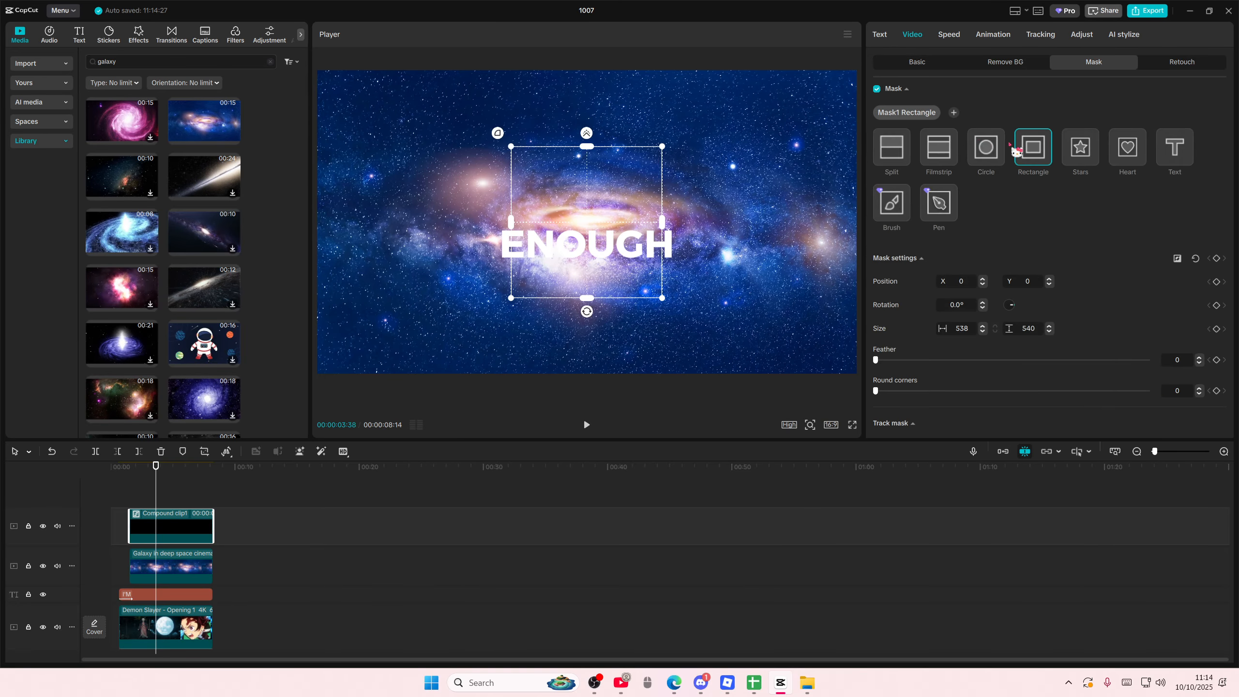
left_click(1169, 162)
left_click_drag(688, 249, 668, 278)
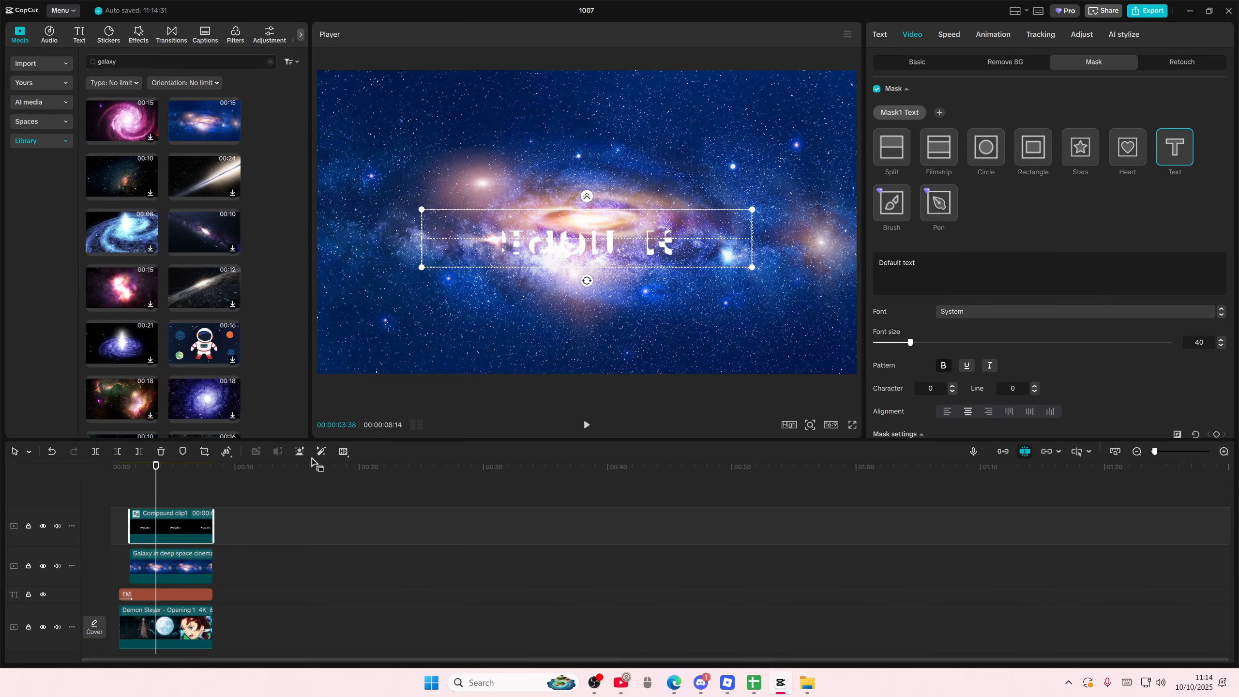
- Delete the ENOUGH compound clip and add a text mask to the galaxy clip
key("Delete")
left_click(176, 537)
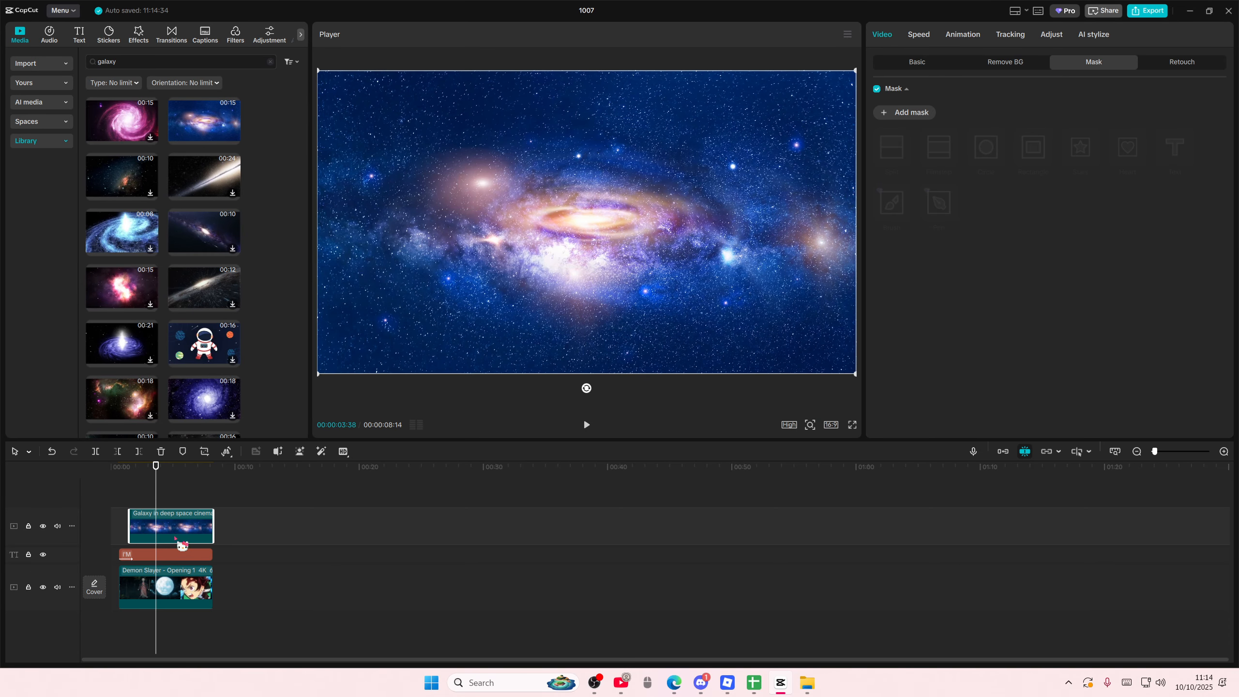
left_click(881, 113)
left_click(1179, 154)
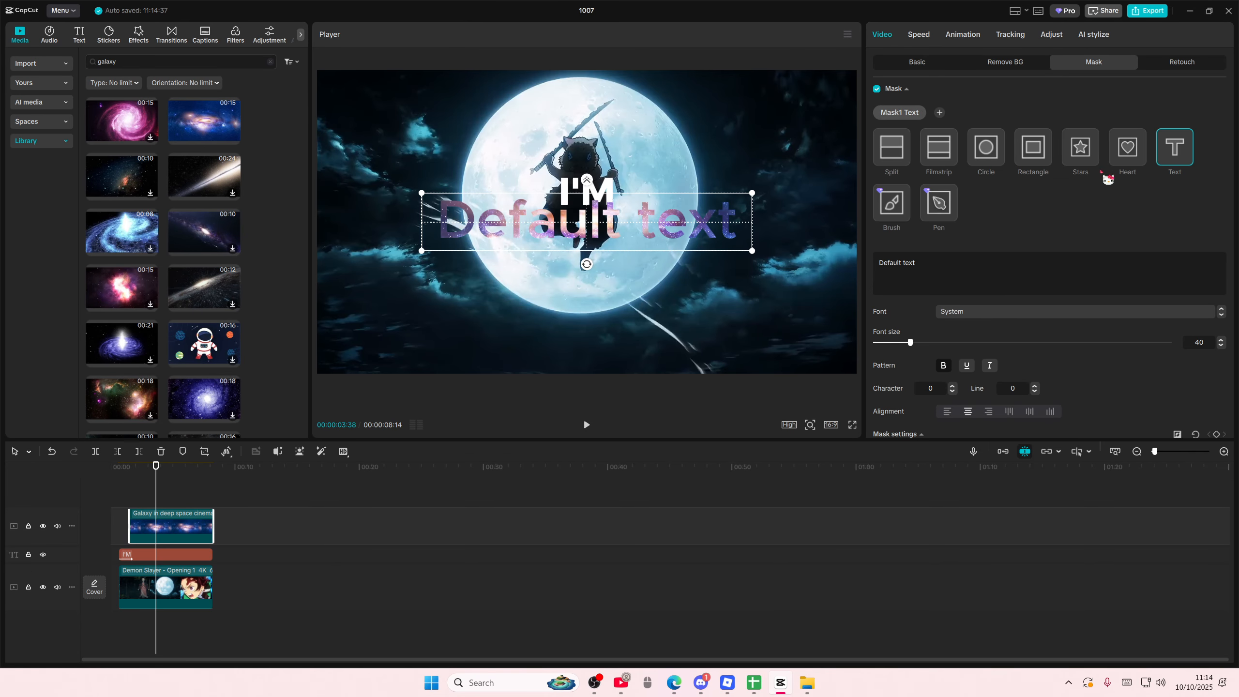
- Replace the galaxy clip's default mask text with ENOUGH
left_click(937, 275)
type("E")
key("BackSpace")
key("BackSpace")
key("BackSpace")
key("BackSpace")
key("BackSpace")
key("BackSpace")
key("BackSpace")
key("BackSpace")
key("BackSpace")
key("BackSpace")
key("BackSpace")
key("BackSpace")
key("BackSpace")
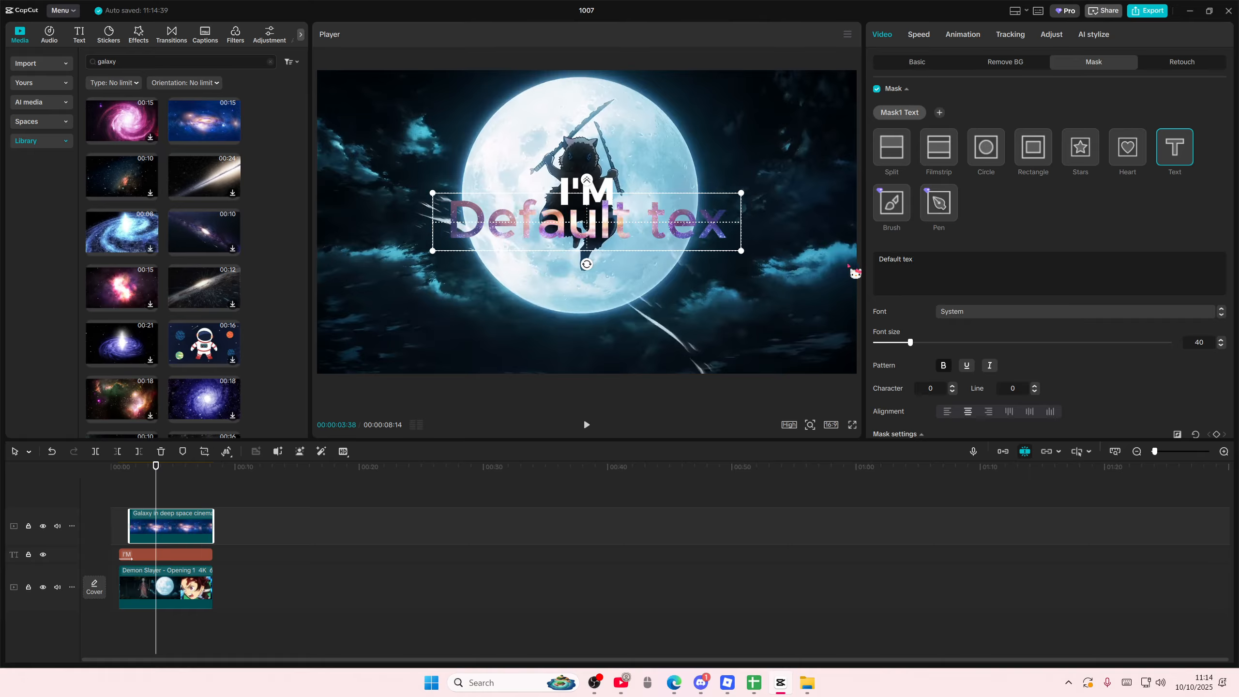
type("ENOUGH")
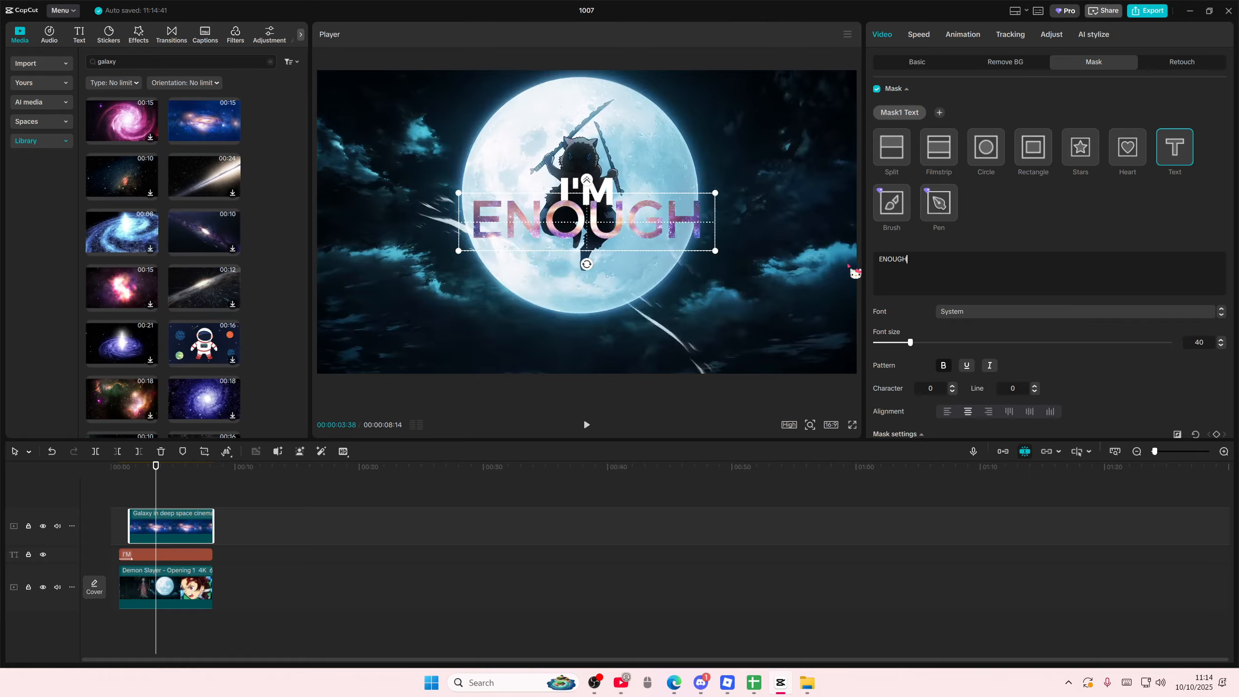
- Set the mask text's font to Montserrat, place it centred just below I'M, and enlarge it to font size 56
left_click(959, 317)
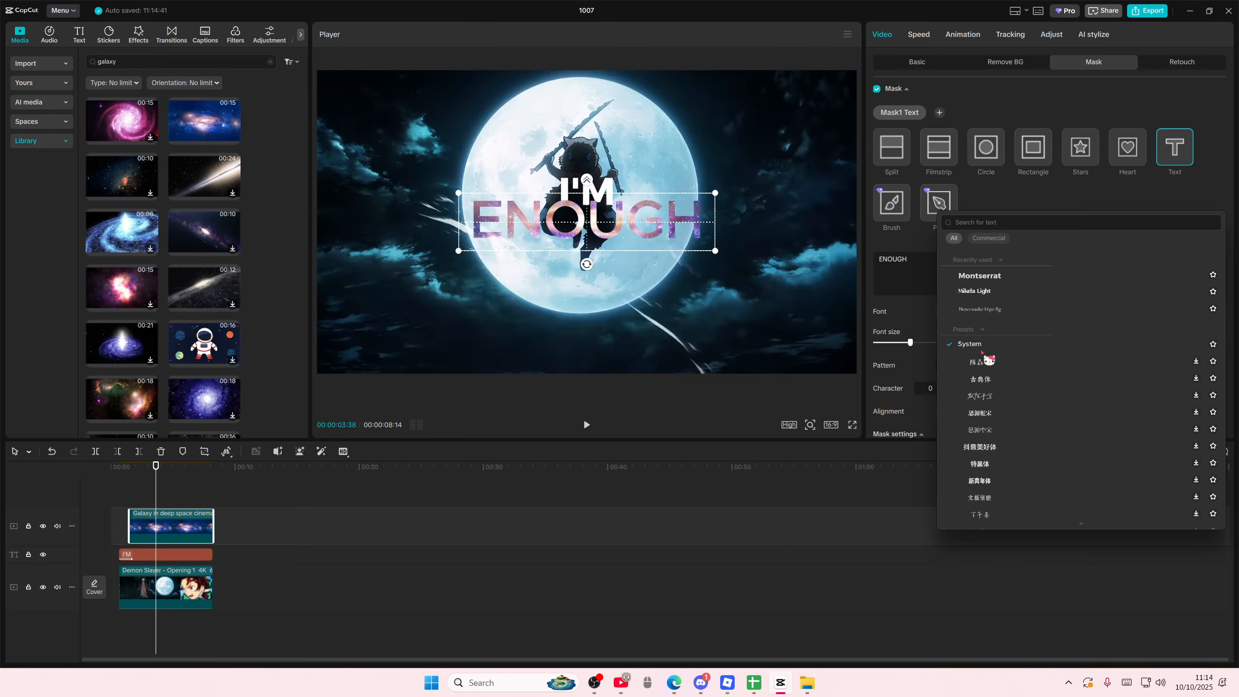
left_click(992, 287)
left_click_drag(664, 240, 662, 264)
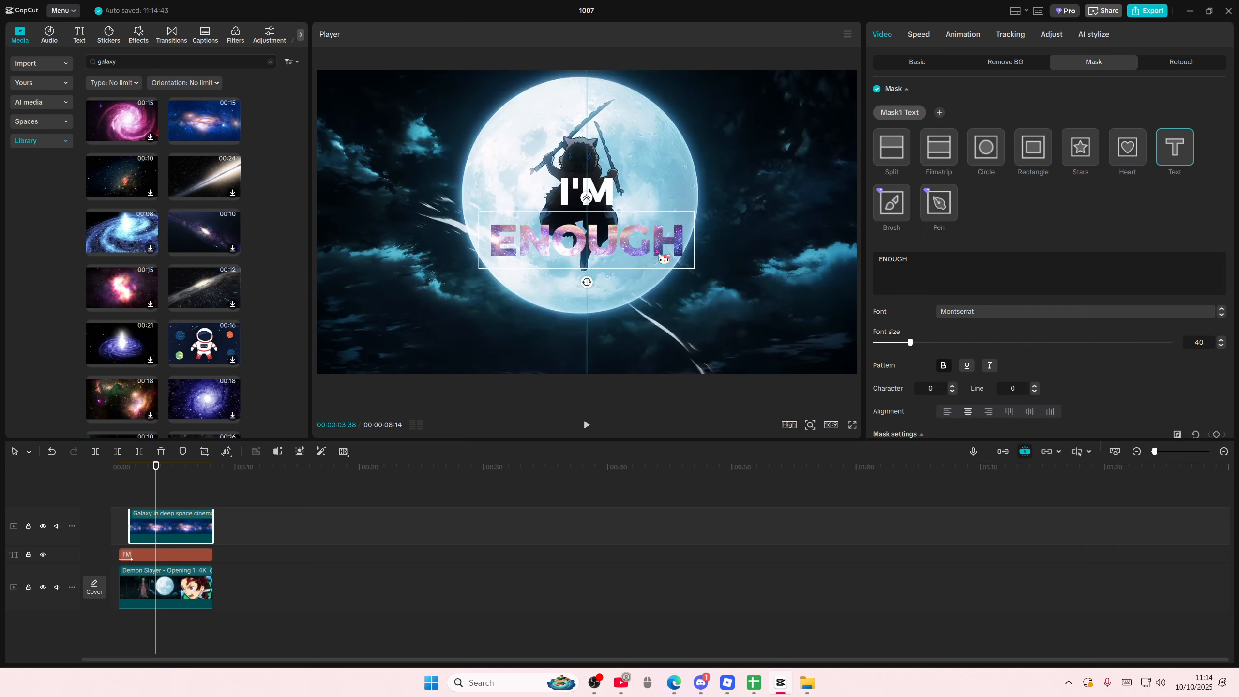
left_click_drag(910, 343, 926, 342)
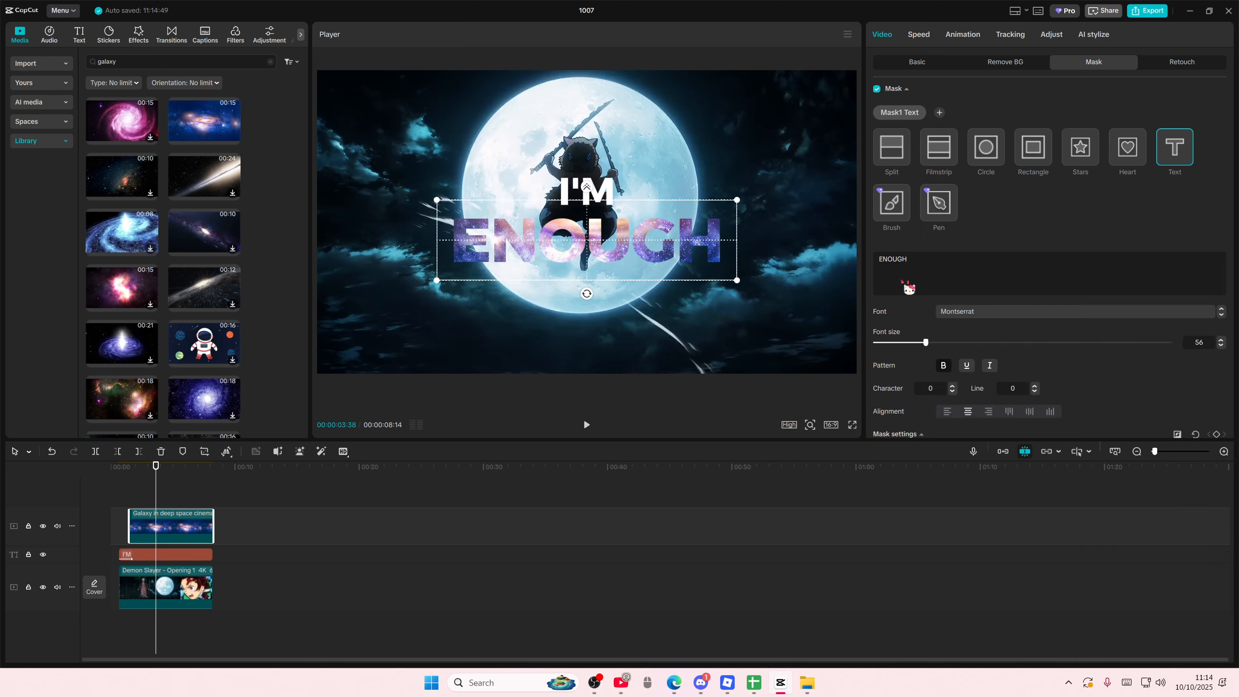
- Raise the galaxy clip's saturation to 22 in the basic colour adjustments
left_click(915, 67)
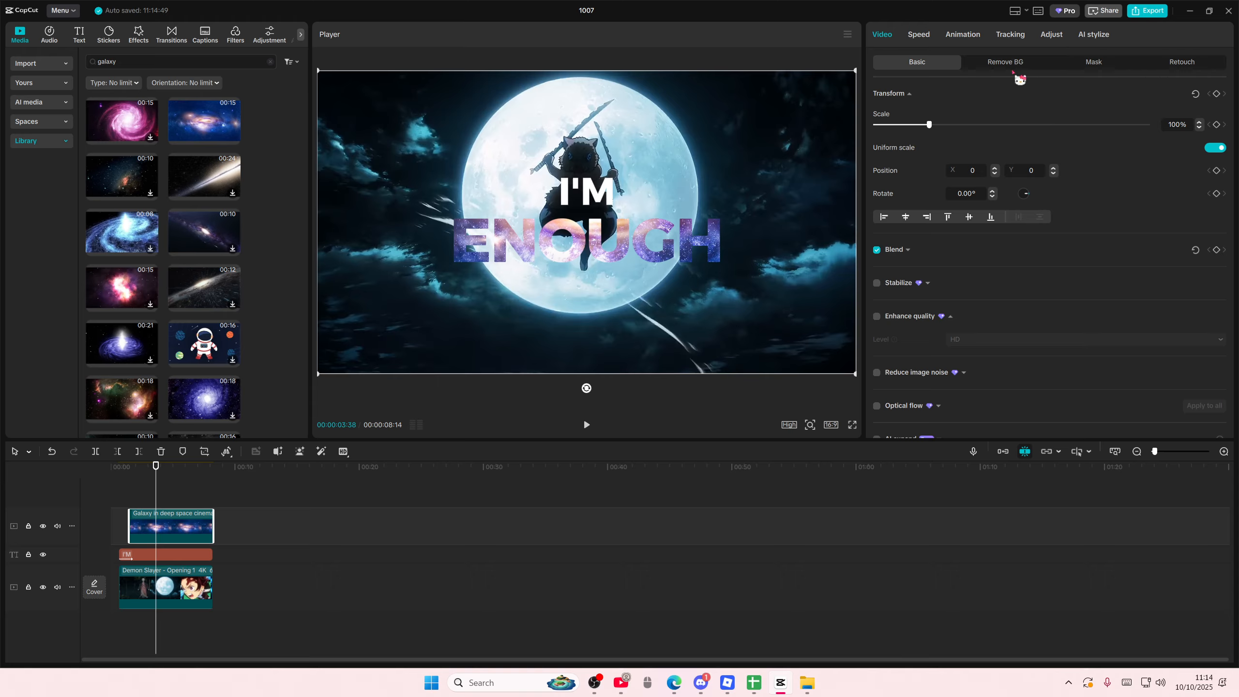
left_click(1051, 35)
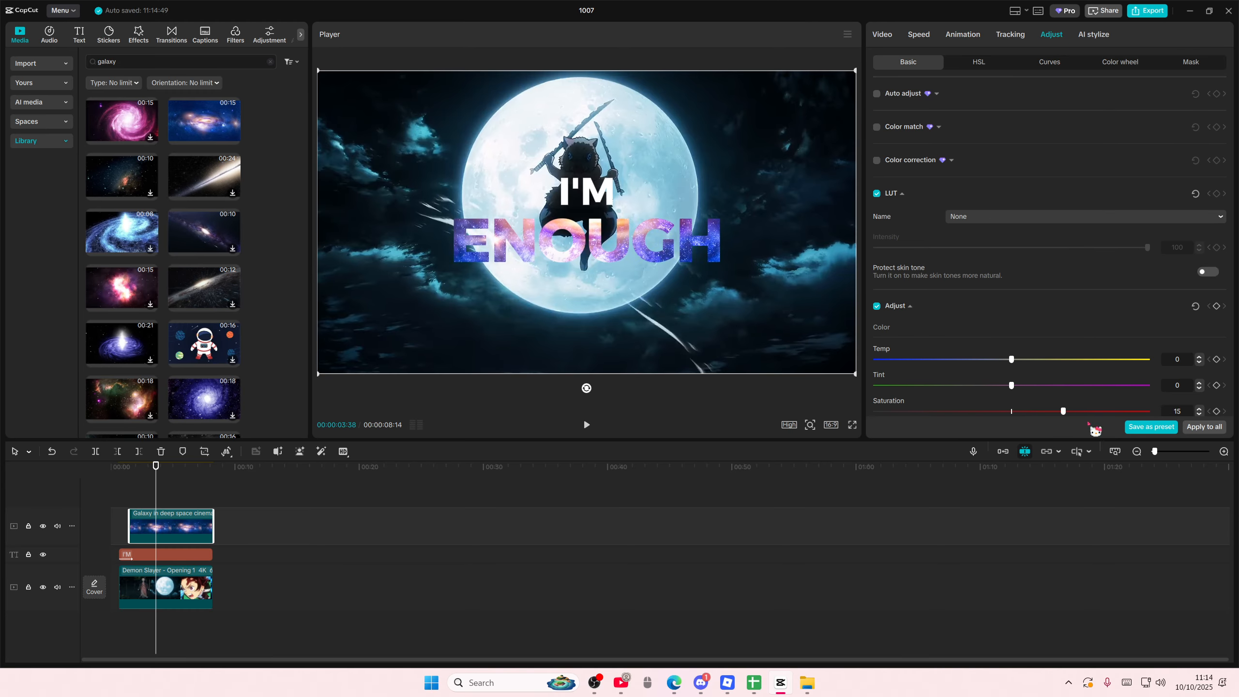
scroll(1039, 398, "down", 5)
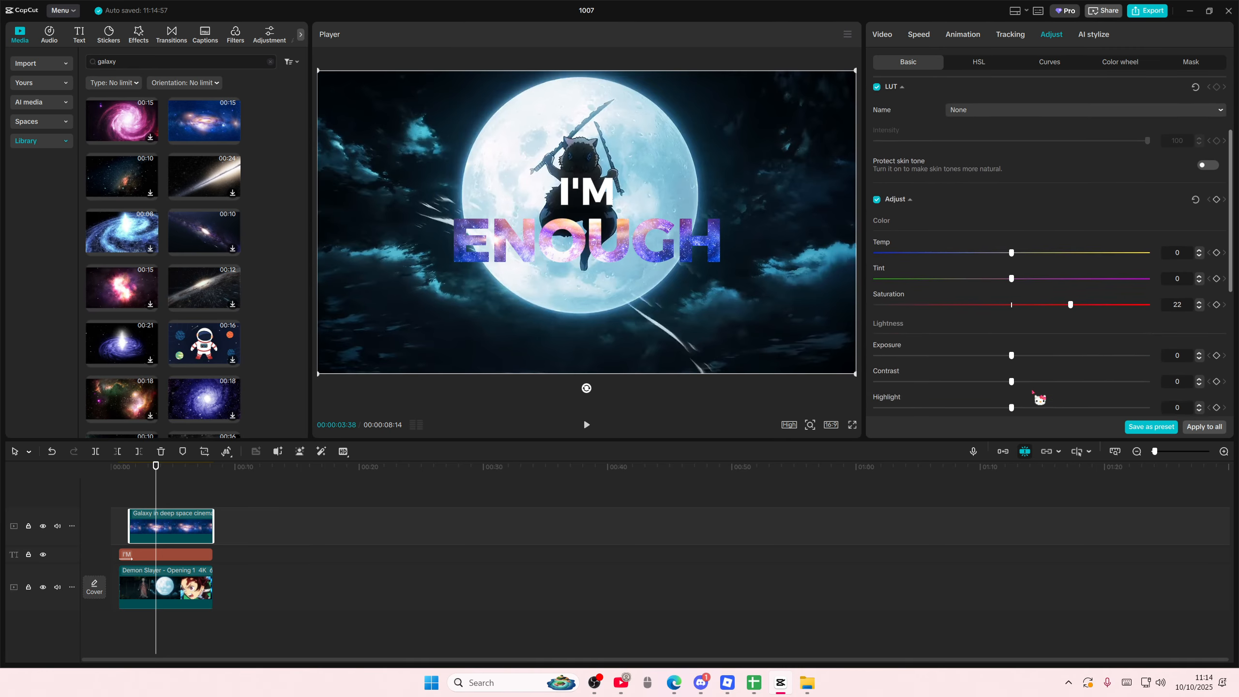
scroll(1013, 157, "up", 2)
scroll(1013, 157, "up", 1)
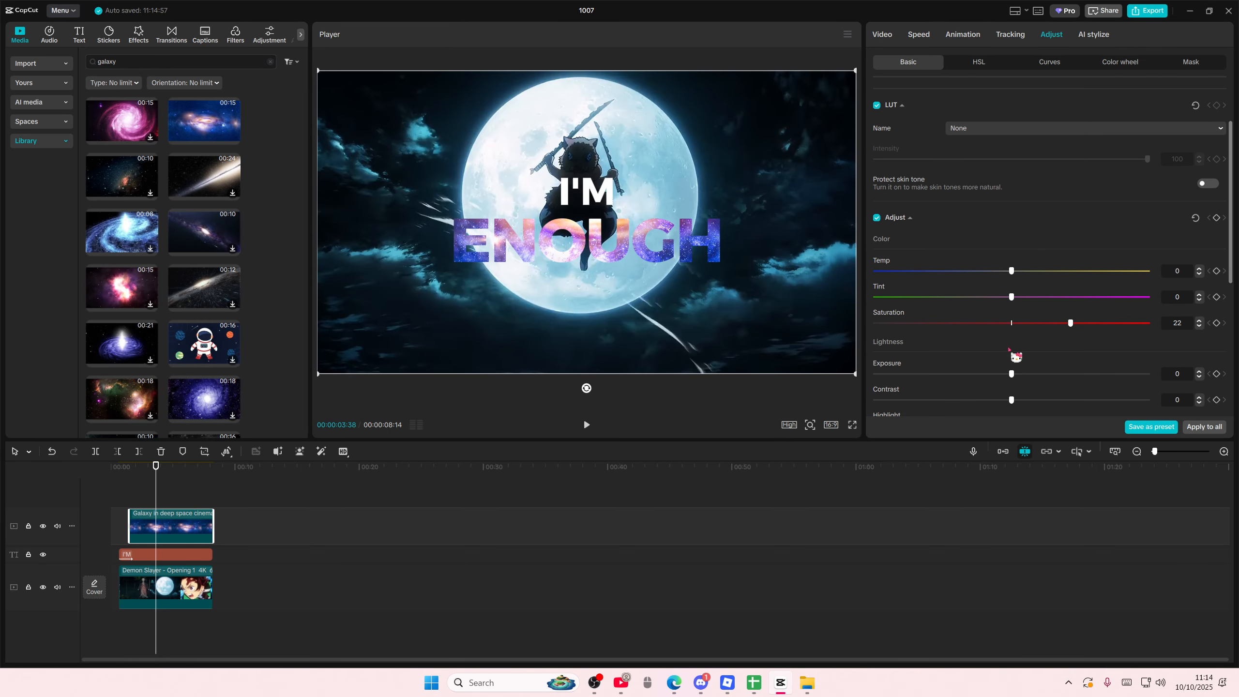
left_click_drag(1011, 373, 1031, 413)
scroll(1014, 363, "up", 2)
scroll(964, 290, "down", 5)
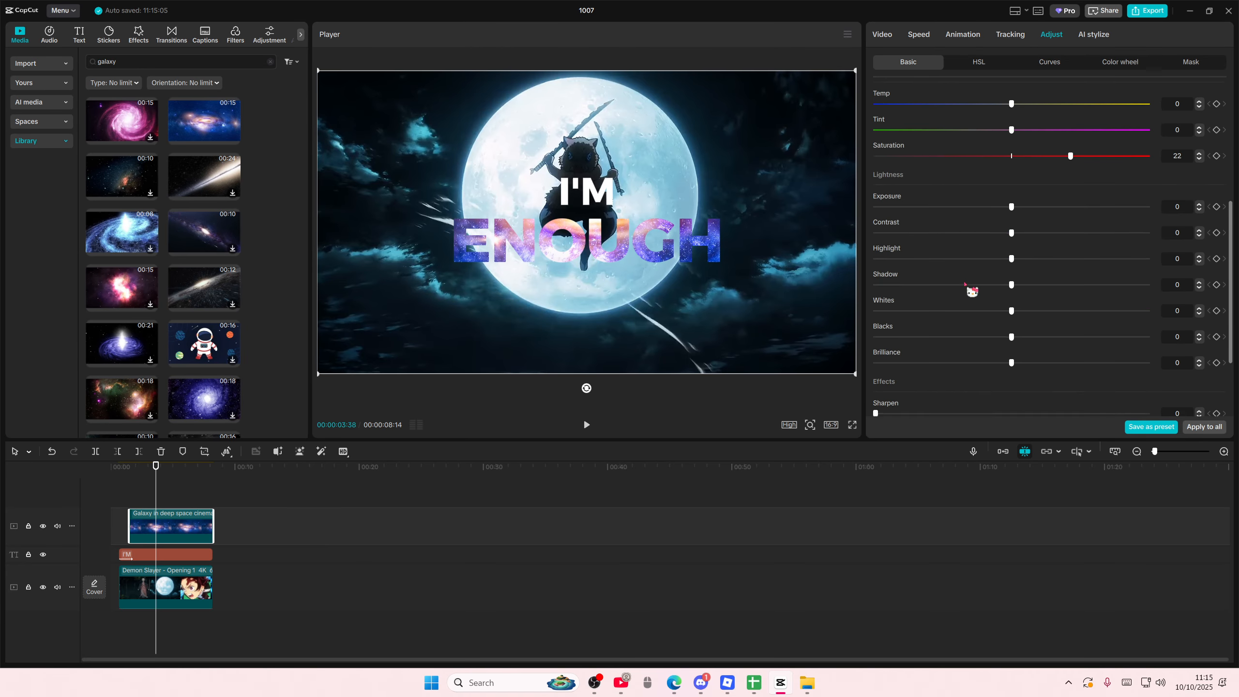
- Boost the galaxy clip's reds by moving the red curve's upper end point inward to about the middle of the graph's width
left_click(1054, 62)
scroll(1122, 244, "down", 5)
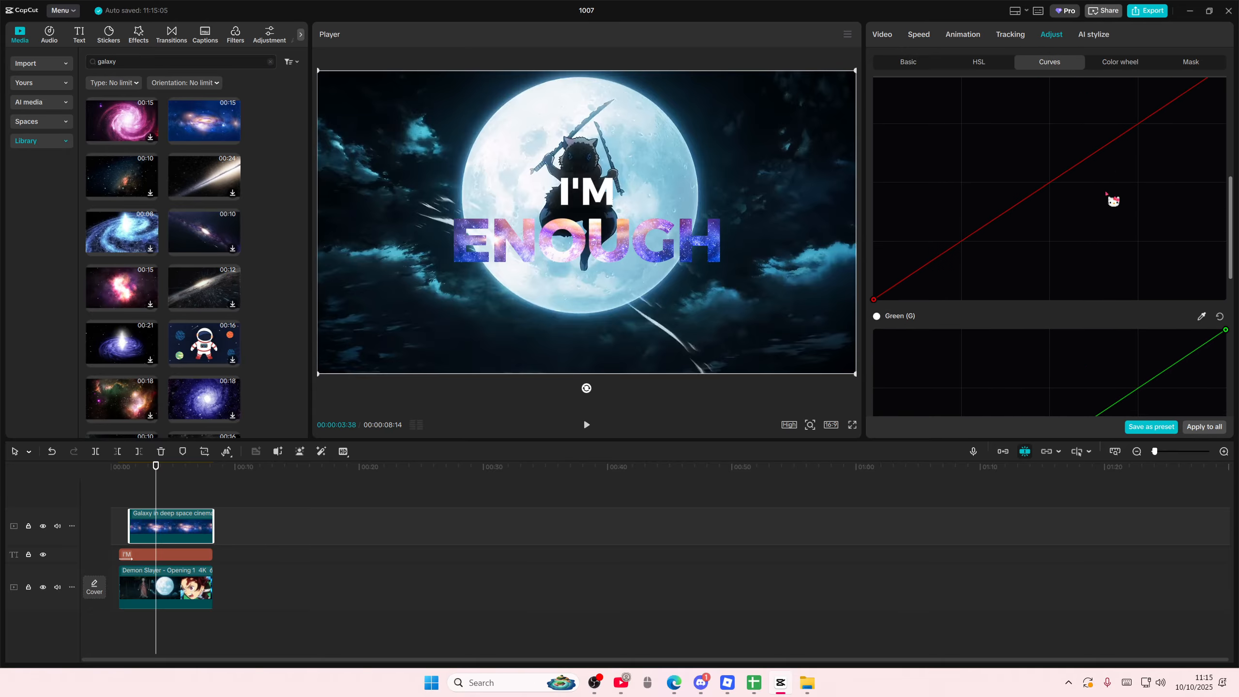
scroll(1112, 199, "up", 4)
scroll(1208, 235, "down", 2)
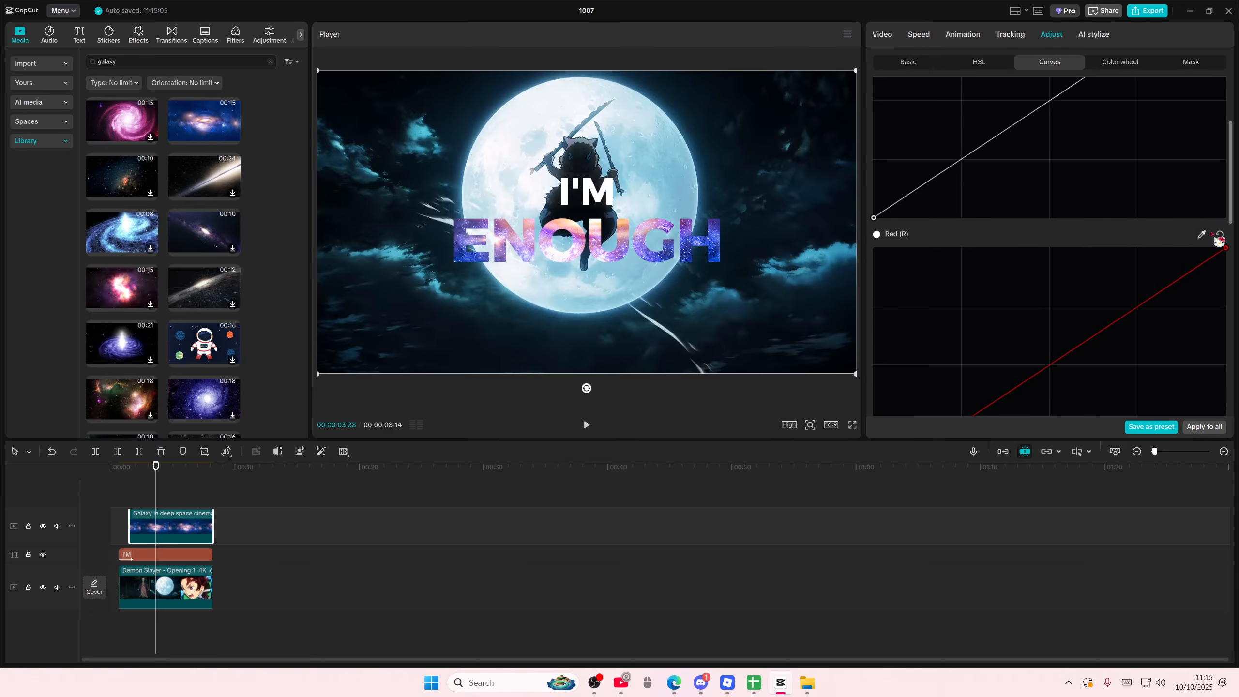
left_click_drag(1222, 285, 1054, 349)
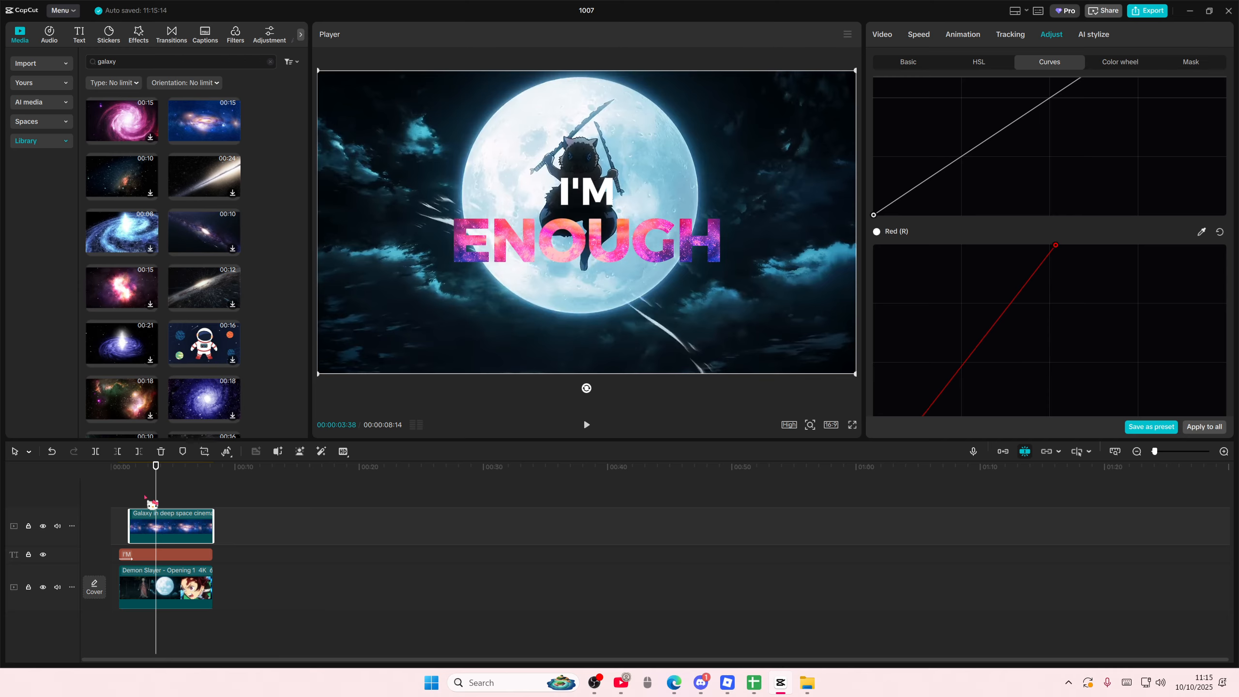
- Try several entrance animations on the galaxy clip, including Passing Light, Ruined Film, Unpuzzle, Wheel In and Cam Flash
left_click(118, 498)
left_click(89, 501)
left_click(141, 513)
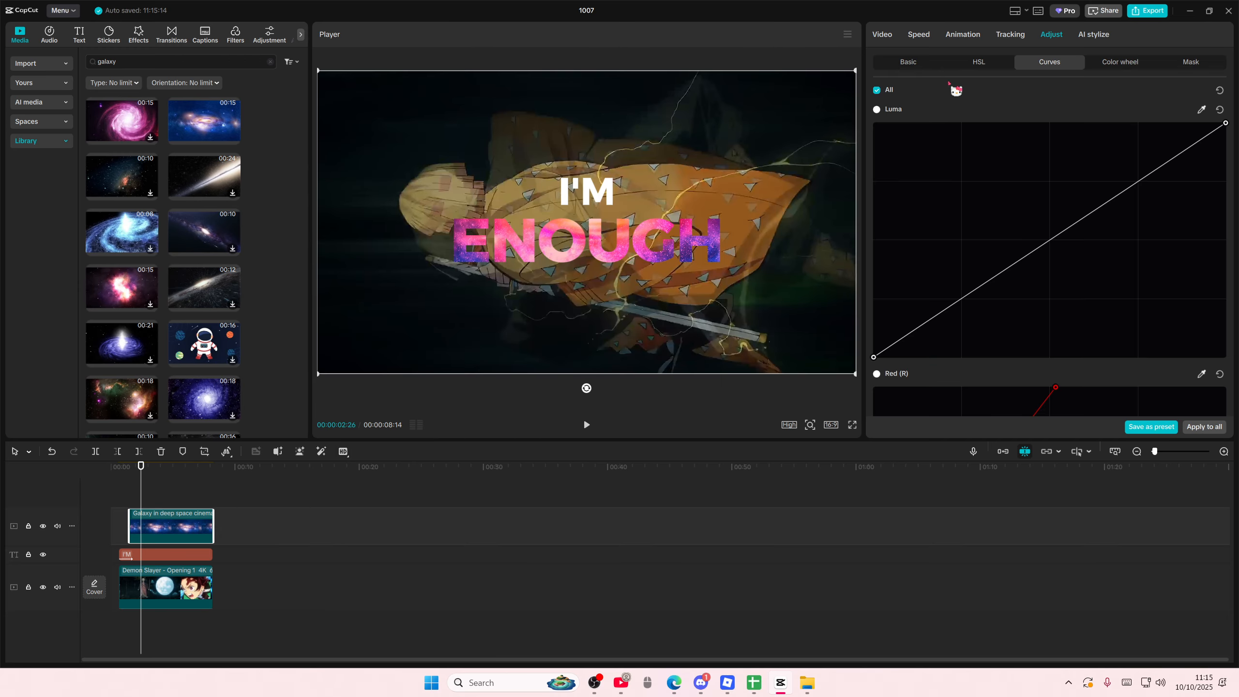
left_click(956, 39)
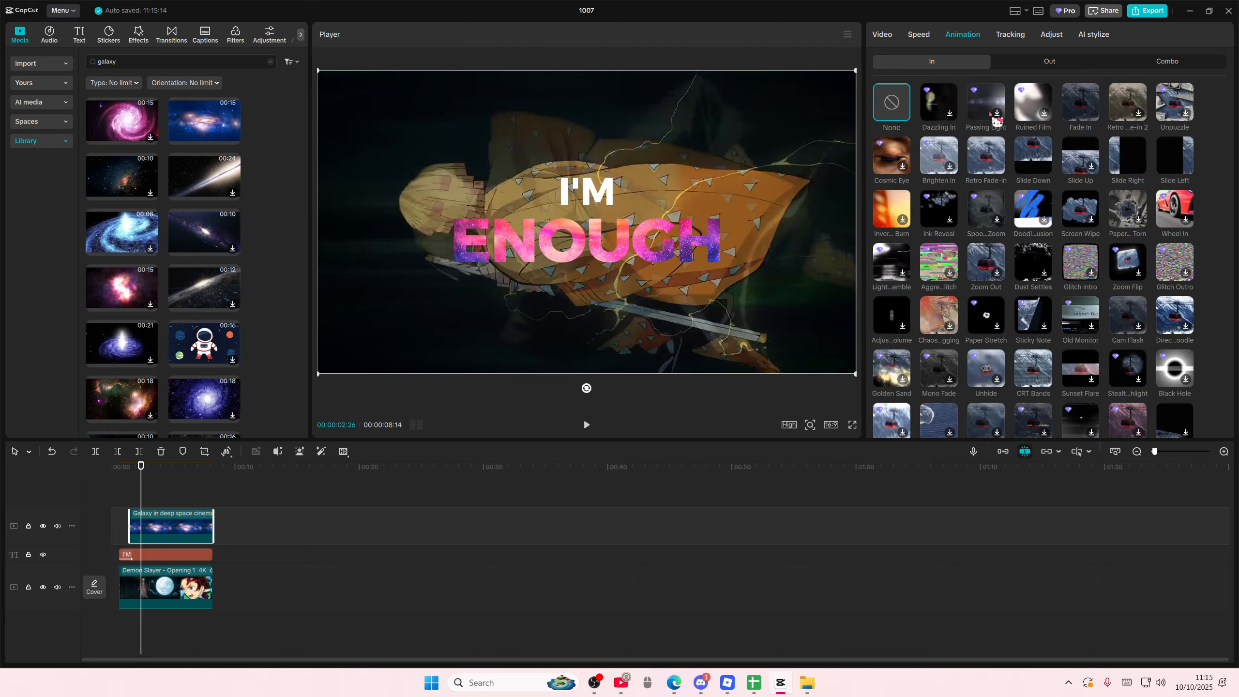
left_click(986, 102)
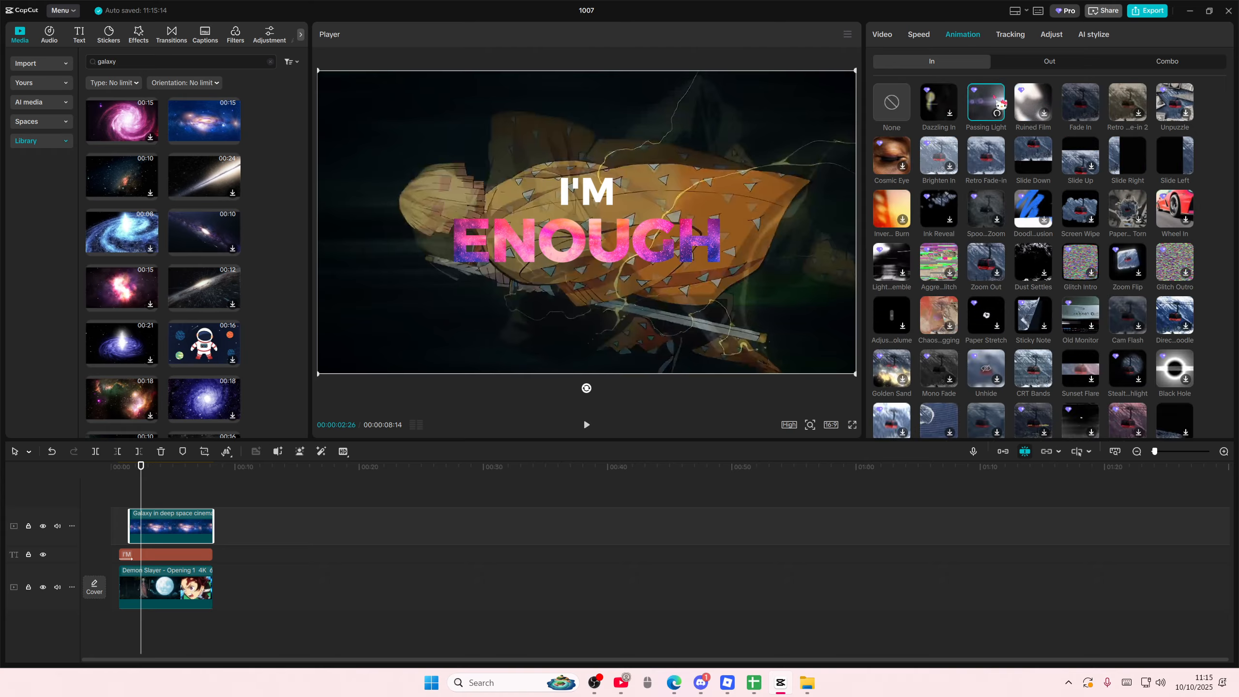
left_click(1042, 108)
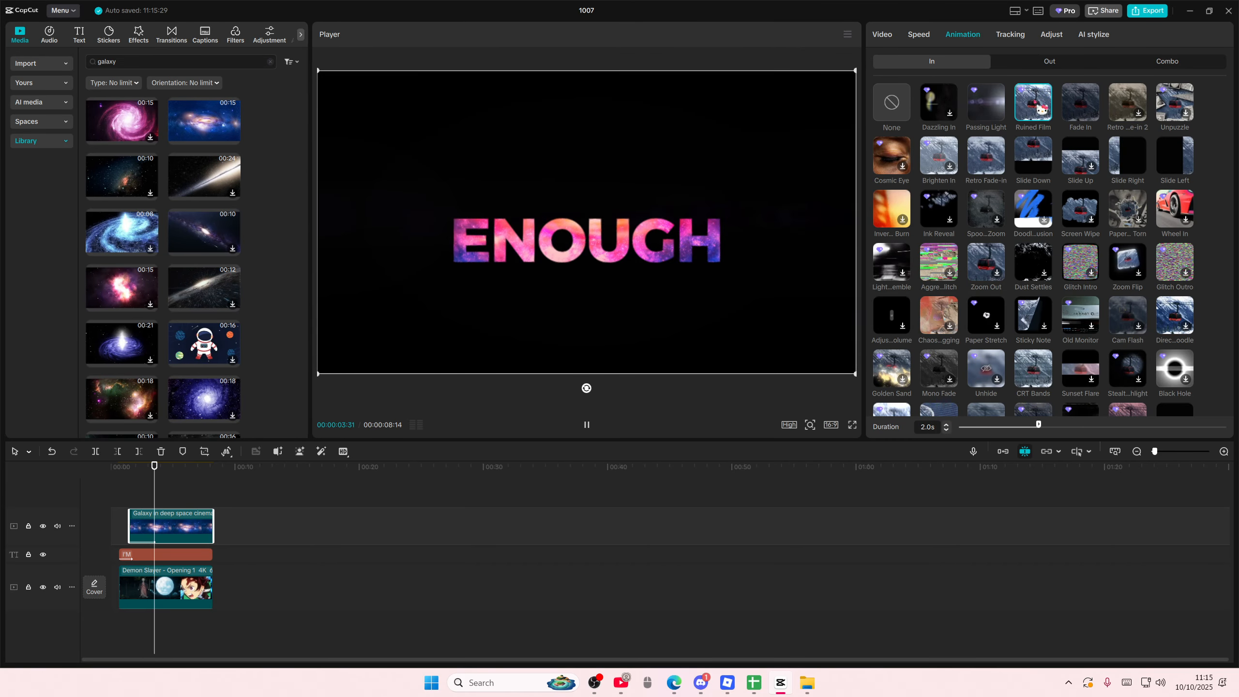
left_click(1080, 156)
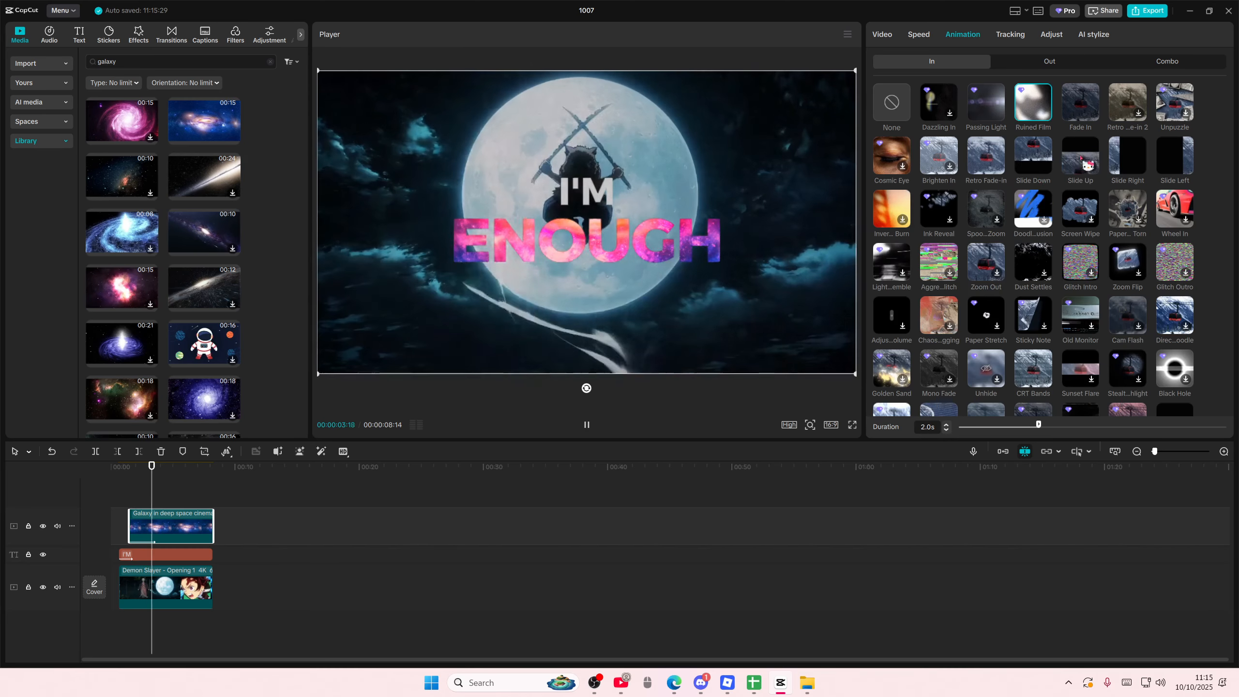
left_click(1175, 104)
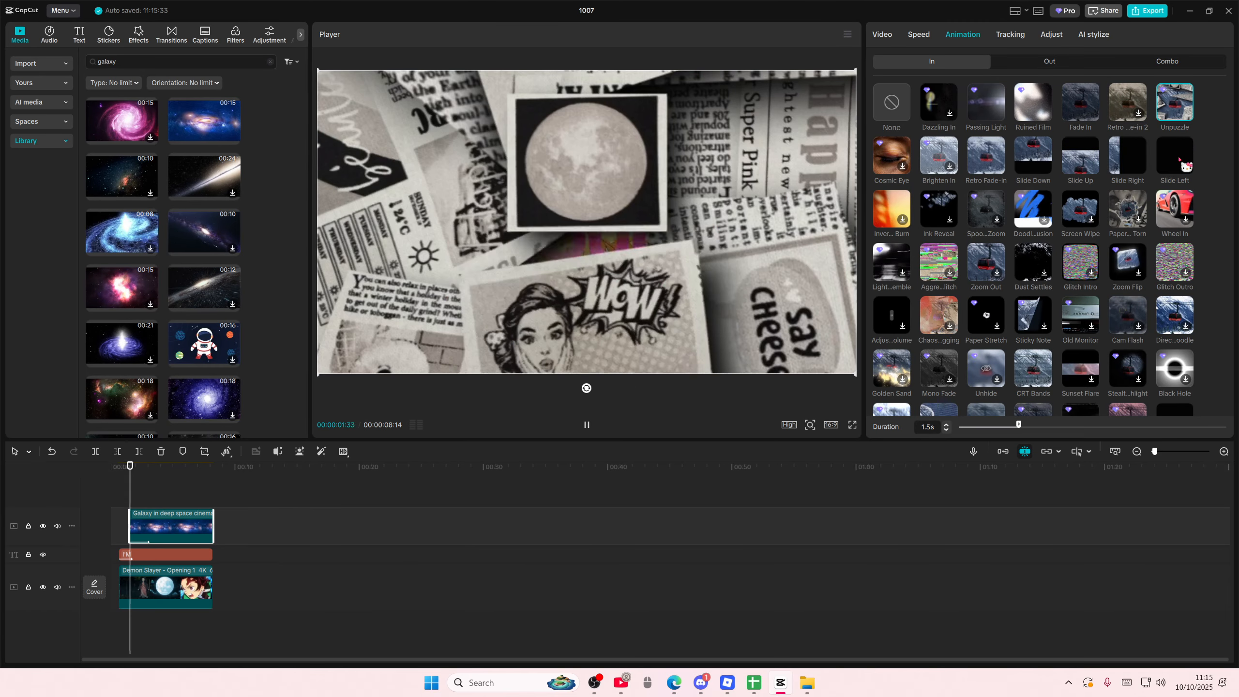
left_click(1175, 206)
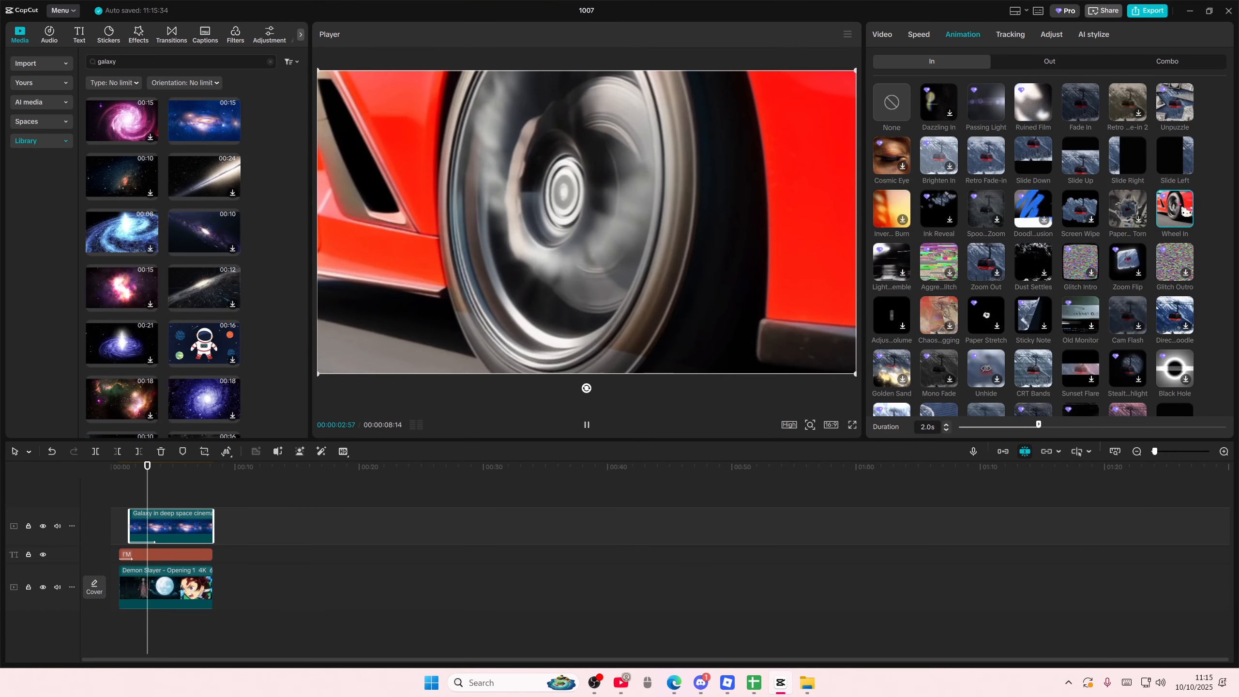
left_click(1178, 264)
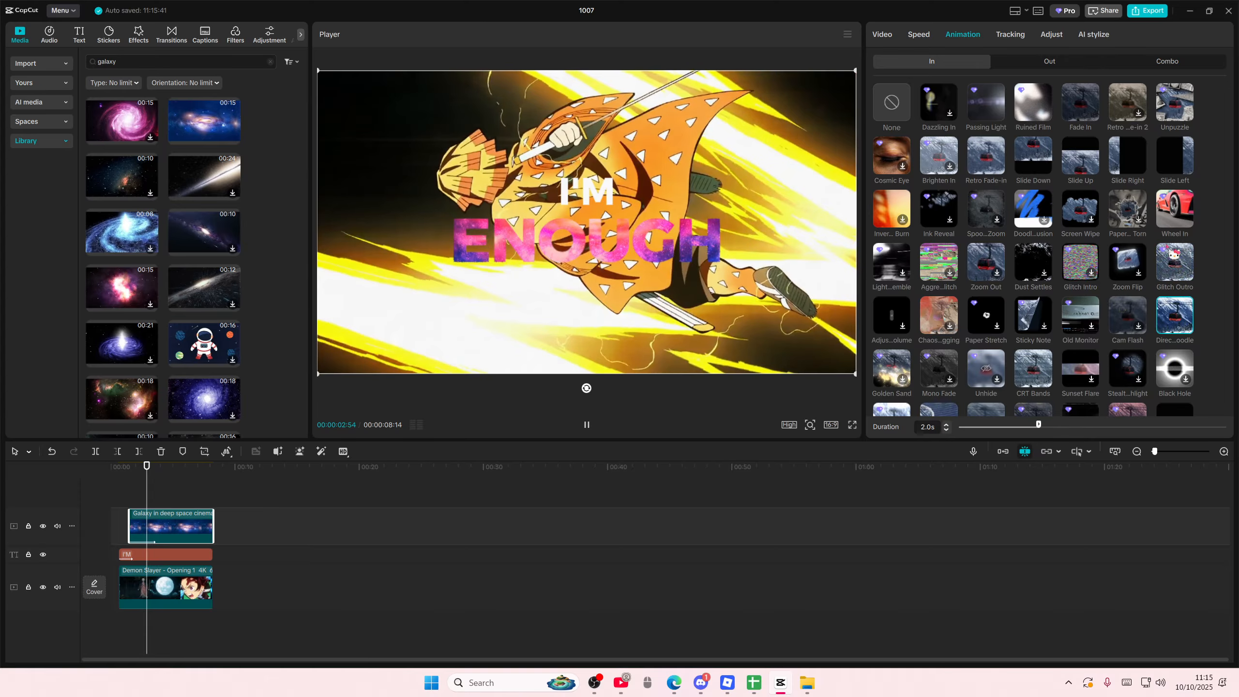
left_click(1177, 316)
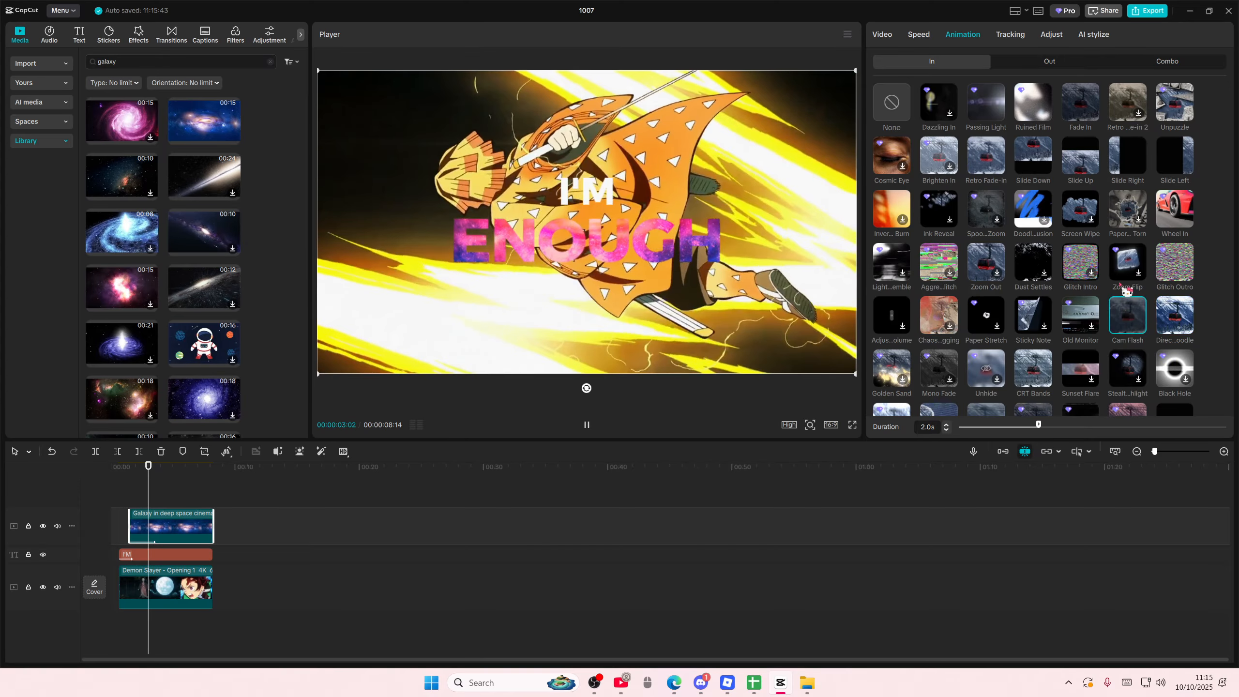
left_click(1130, 318)
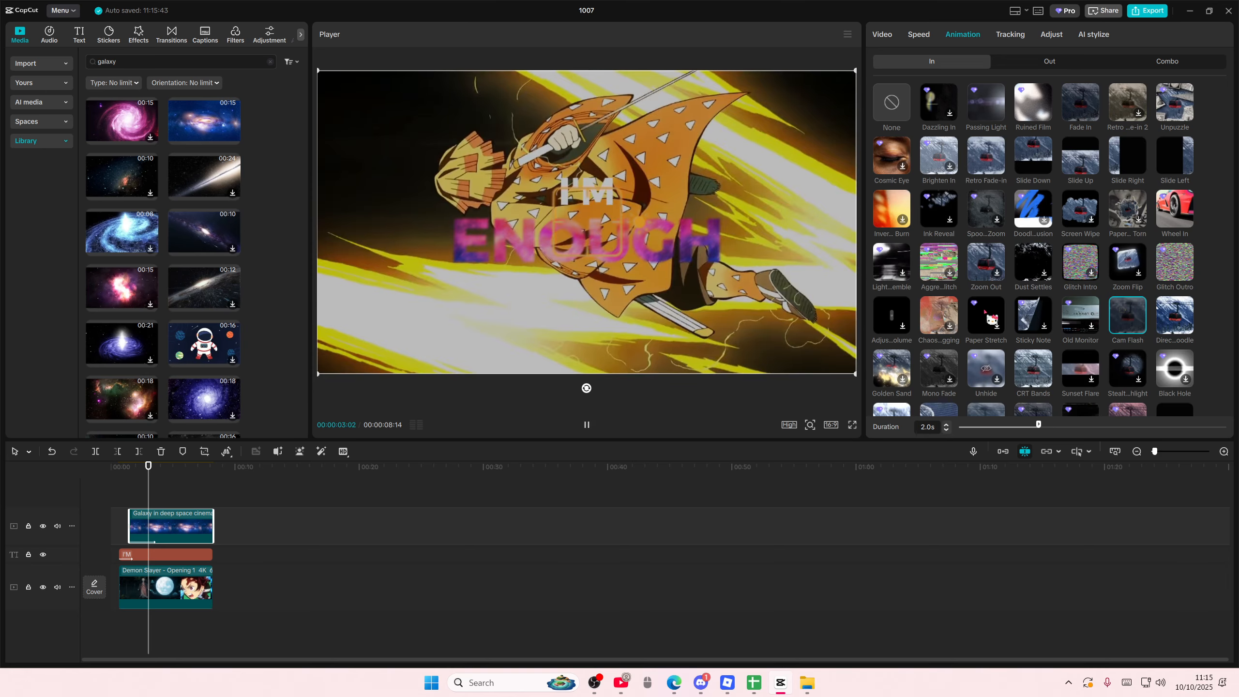
- Apply the Unhide entrance animation to the galaxy clip and play the video to preview it
left_click(1007, 369)
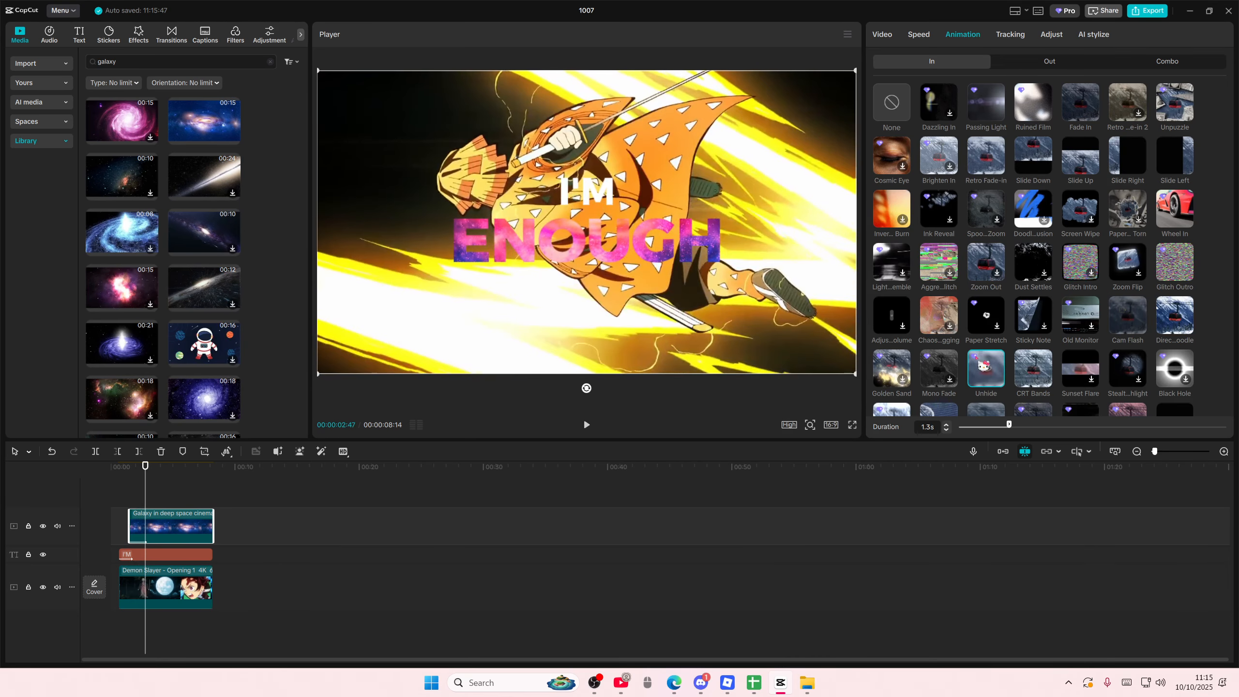
left_click(119, 499)
left_click(112, 502)
key("space")
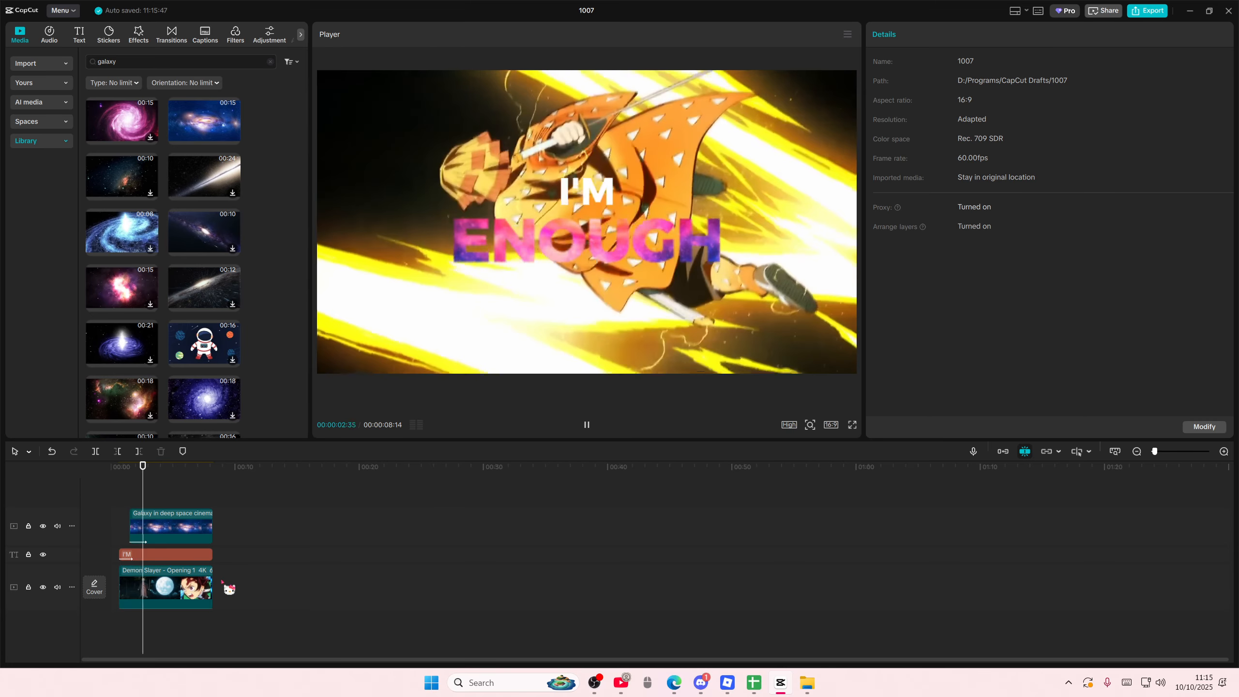
- Move all clips together to the start of the timeline and play the opening from the beginning
left_click_drag(244, 608, 68, 476)
left_click_drag(163, 595, 128, 585)
left_click(111, 504)
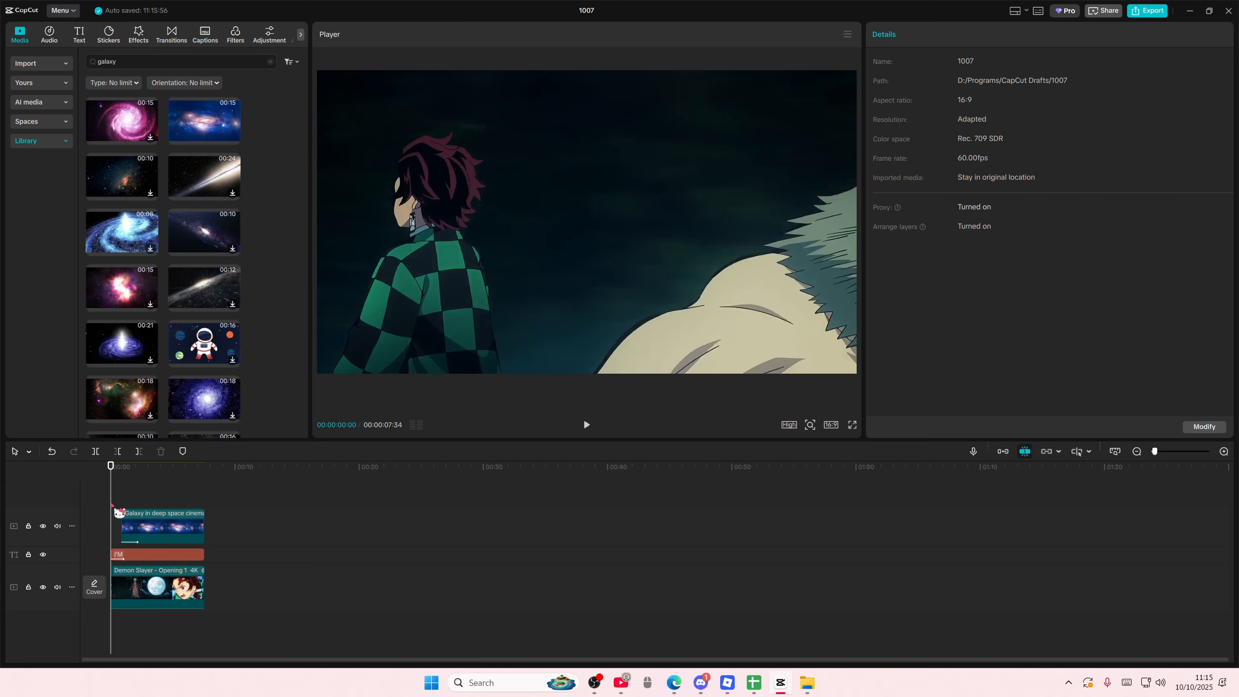
key("space")
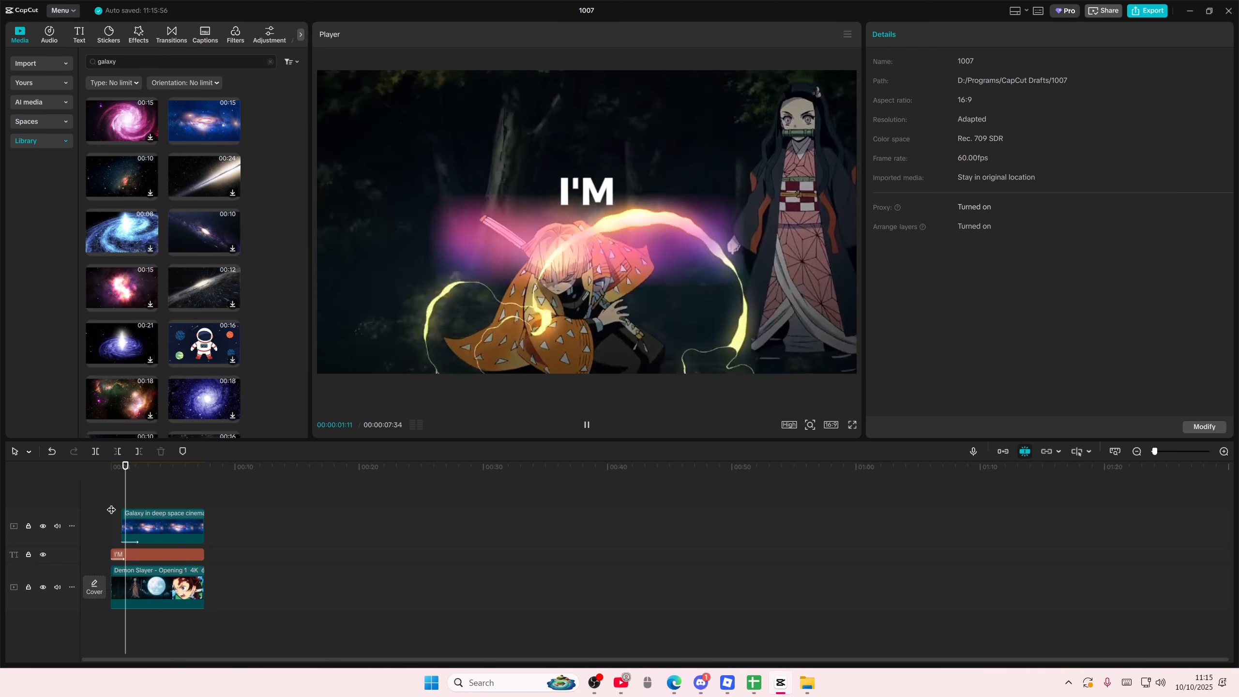
key("space")
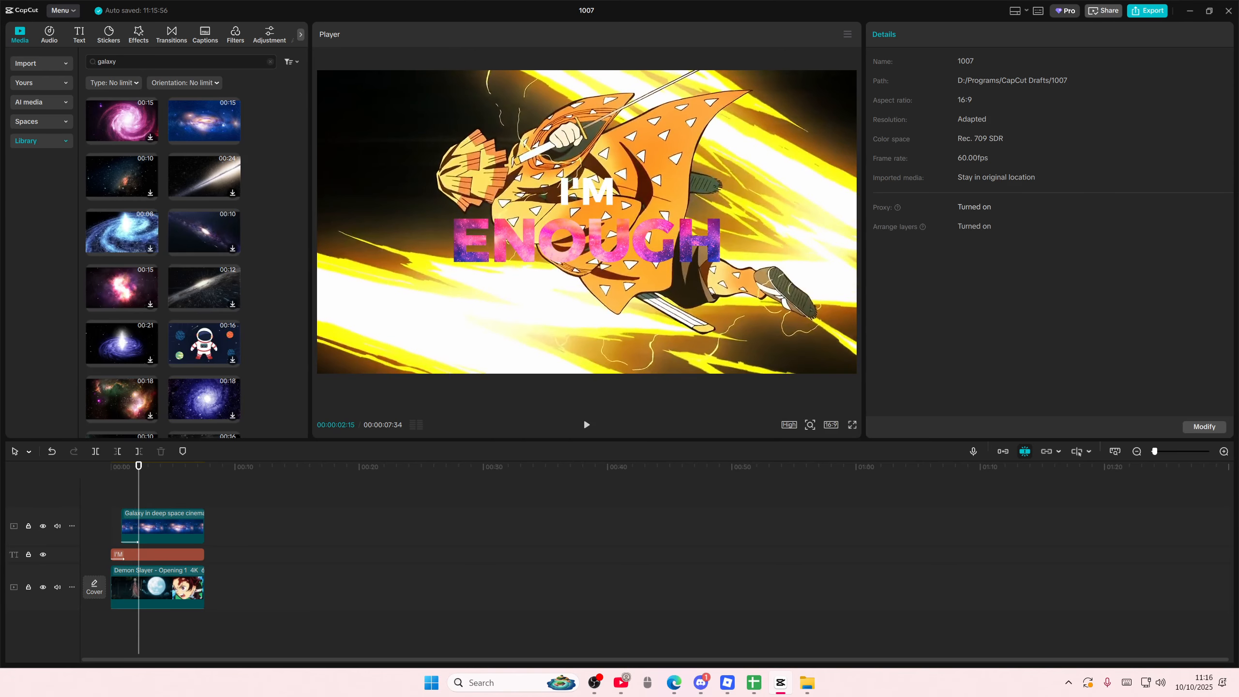